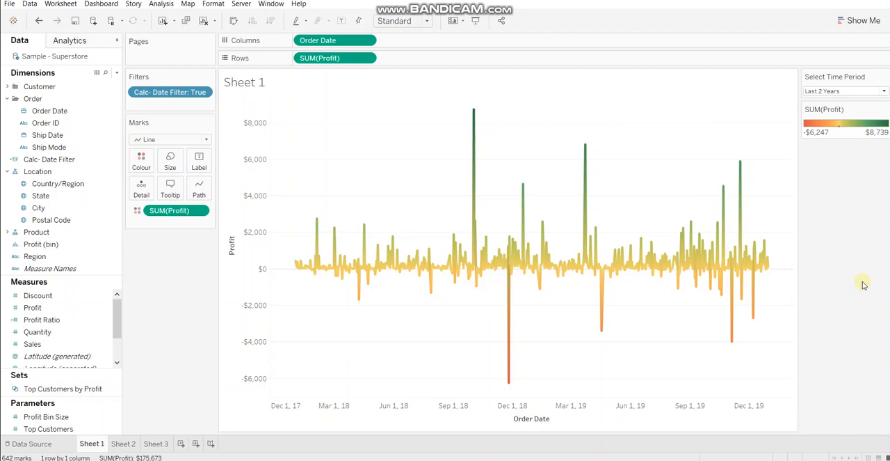
- On Sheet 3, filter Order Date by its full range of dates, then look at its relative date filter option
{"action": "left_click", "coordinate": [155, 443]}
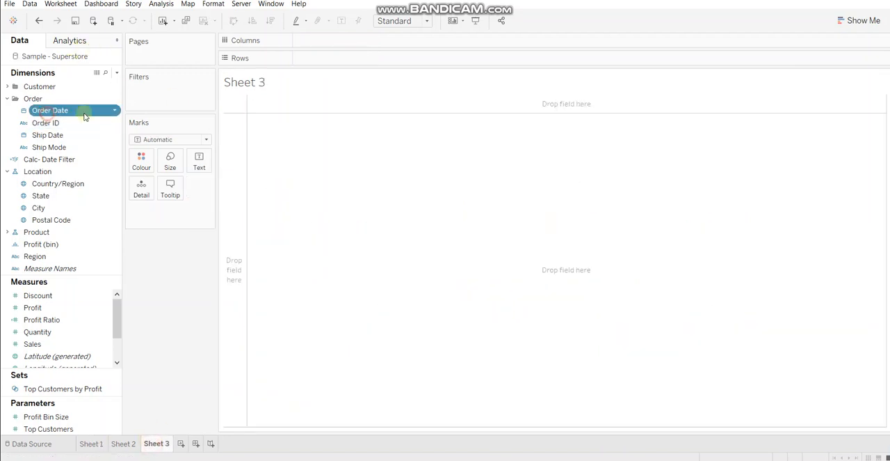
{"action": "left_click_drag", "start_coordinate": [85, 112], "coordinate": [146, 103]}
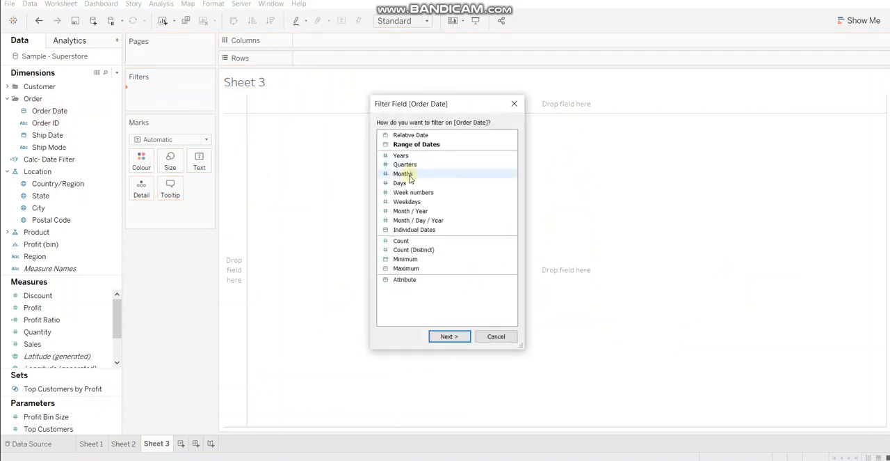
{"action": "double_click", "coordinate": [408, 144]}
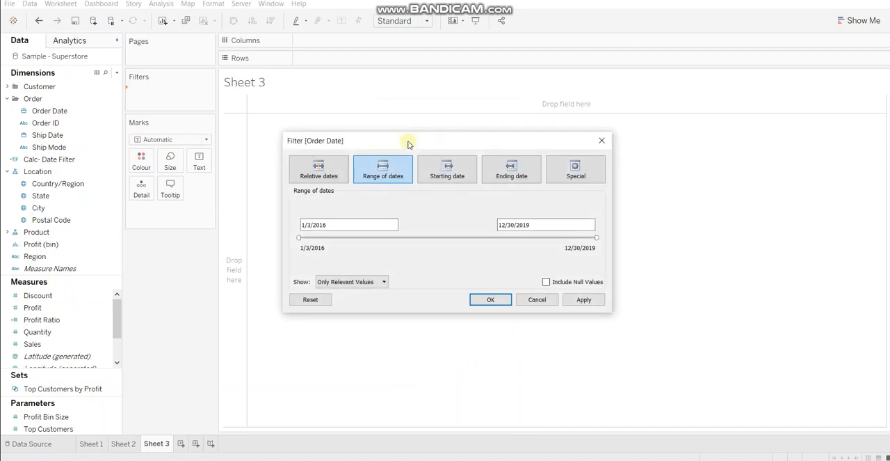
{"action": "left_click", "coordinate": [498, 298]}
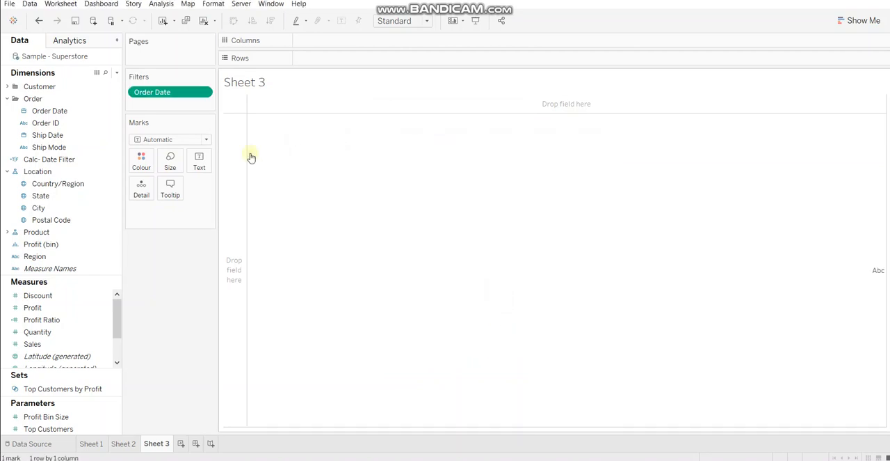
{"action": "left_click_drag", "start_coordinate": [52, 111], "coordinate": [156, 106]}
{"action": "double_click", "coordinate": [441, 133]}
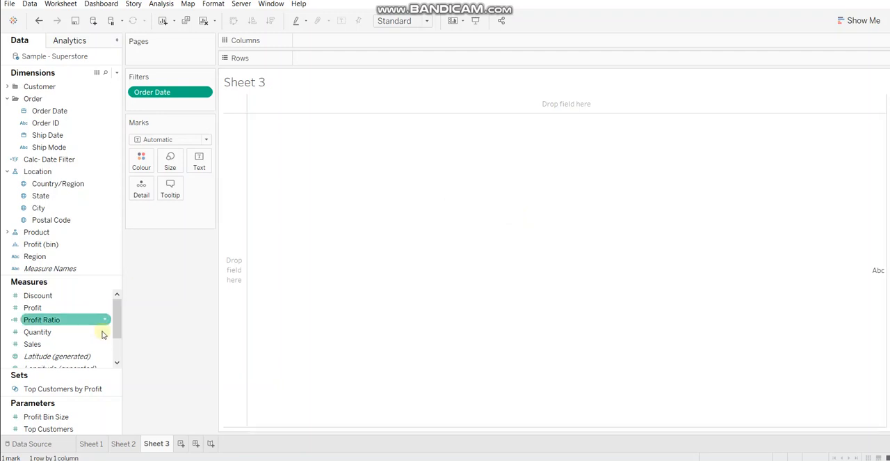
- On Sheet 1, try the Select Time Period parameter with Last 2 Years, Last 10 Months and Last 15 Days
{"action": "left_click", "coordinate": [85, 444]}
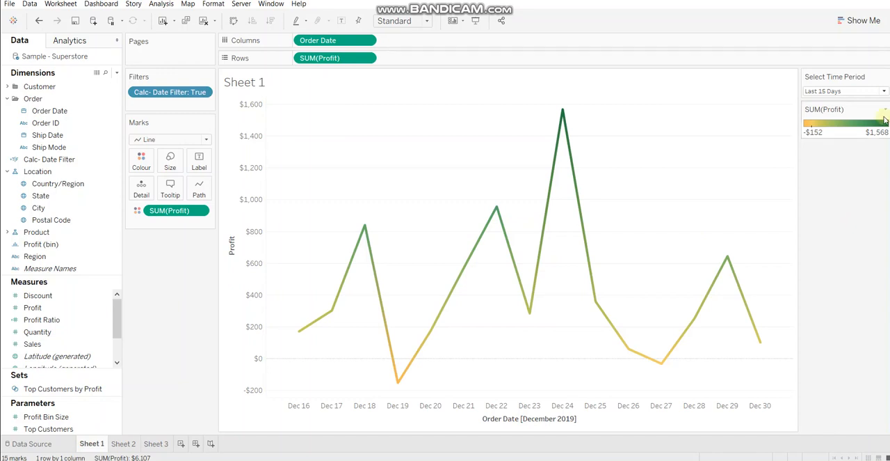
{"action": "left_click", "coordinate": [874, 92]}
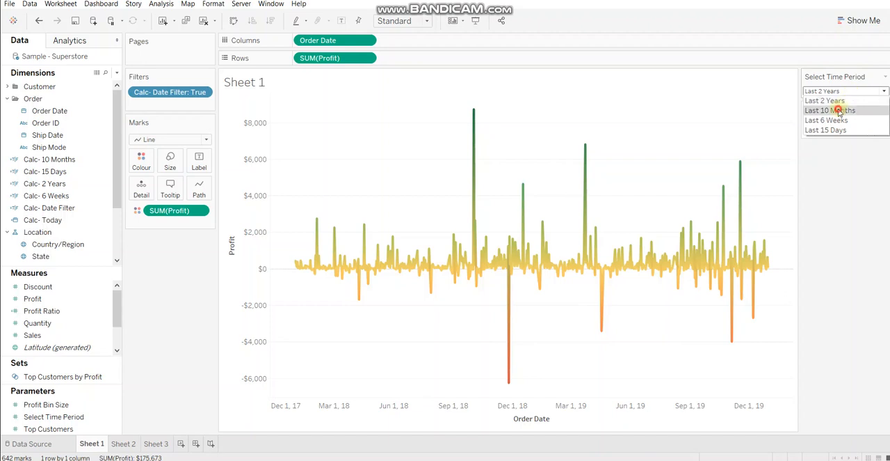
{"action": "left_click", "coordinate": [835, 110]}
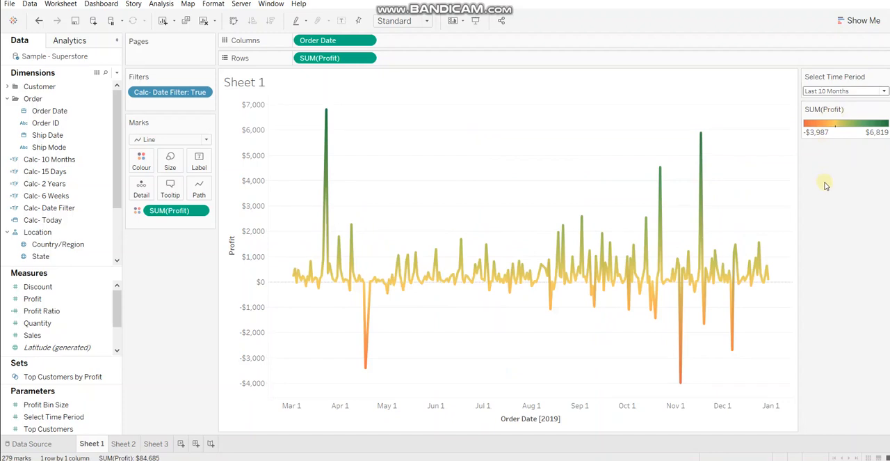
{"action": "left_click", "coordinate": [867, 91]}
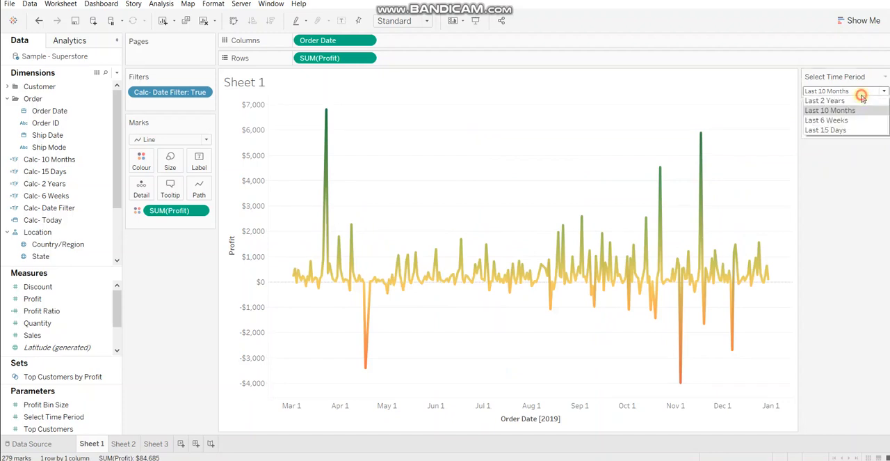
{"action": "left_click", "coordinate": [828, 130]}
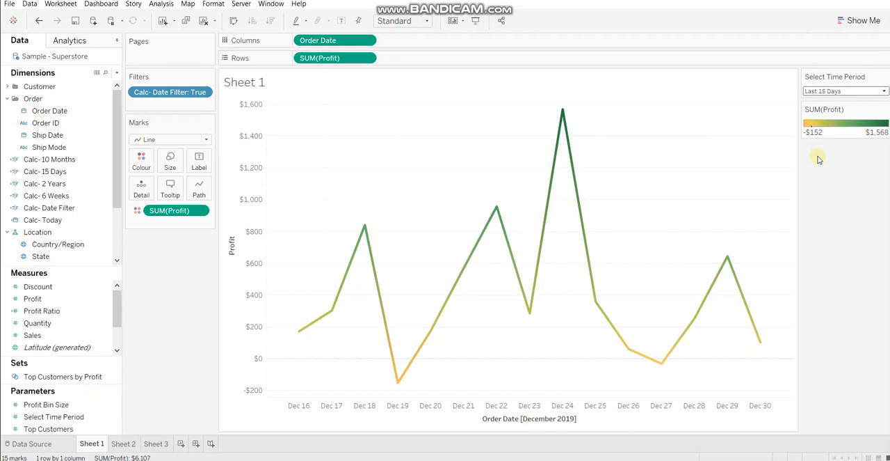
- On Sheet 2, plot Profit in the rows against Order Date as an exact date in the columns
{"action": "left_click", "coordinate": [127, 444]}
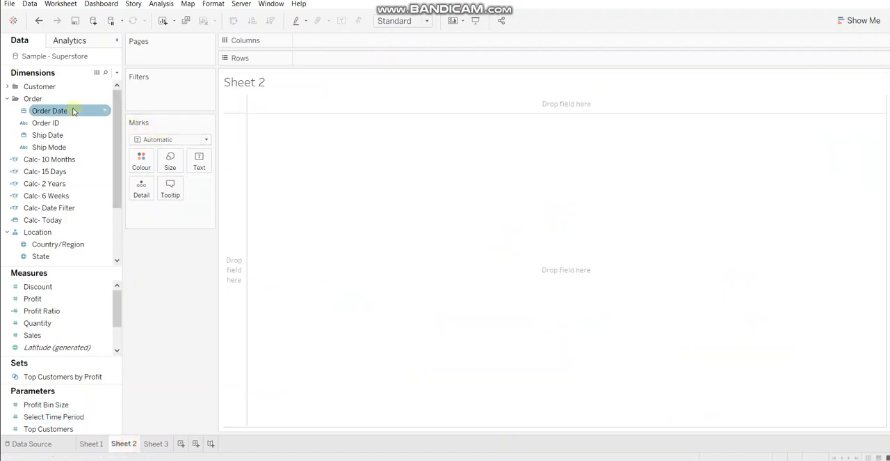
{"action": "left_click_drag", "start_coordinate": [73, 110], "coordinate": [348, 39]}
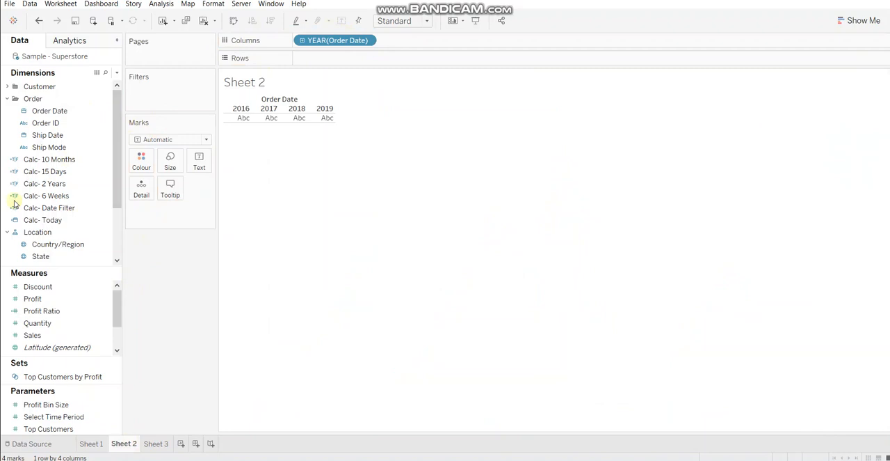
{"action": "left_click", "coordinate": [33, 299]}
{"action": "left_click_drag", "start_coordinate": [34, 298], "coordinate": [332, 57]}
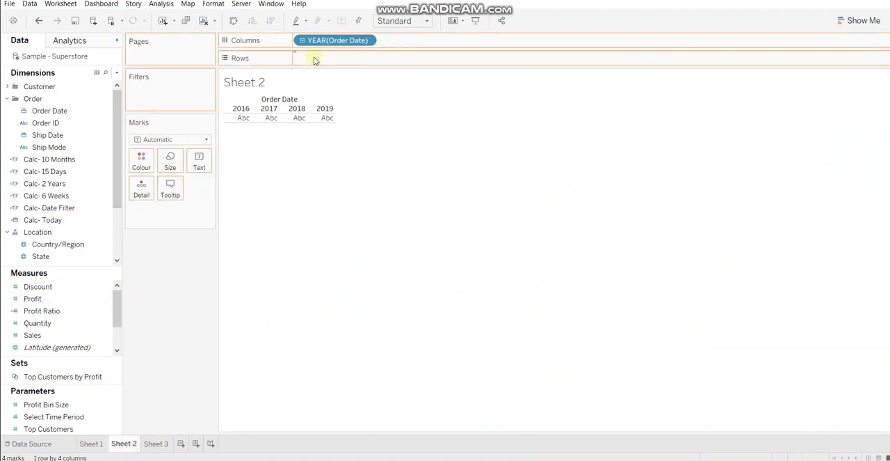
{"action": "left_click", "coordinate": [367, 40]}
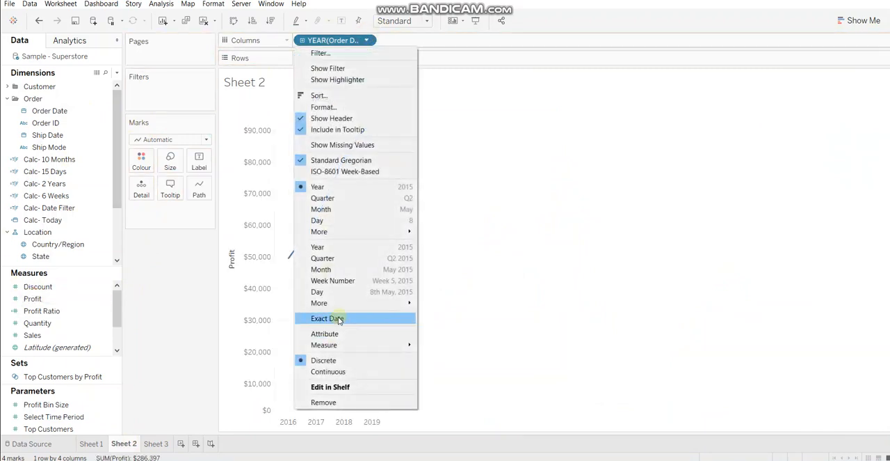
{"action": "left_click", "coordinate": [339, 320]}
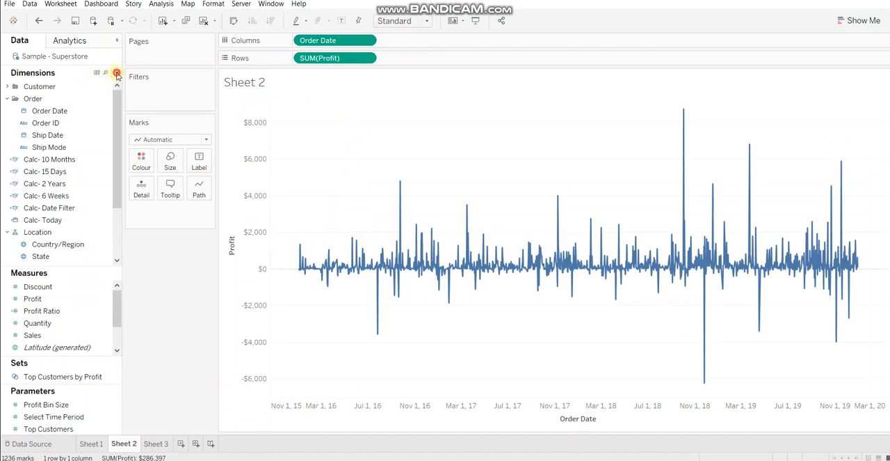
- Start a new parameter named Select Period with the Integer data type
{"action": "left_click", "coordinate": [116, 72]}
{"action": "left_click", "coordinate": [89, 94]}
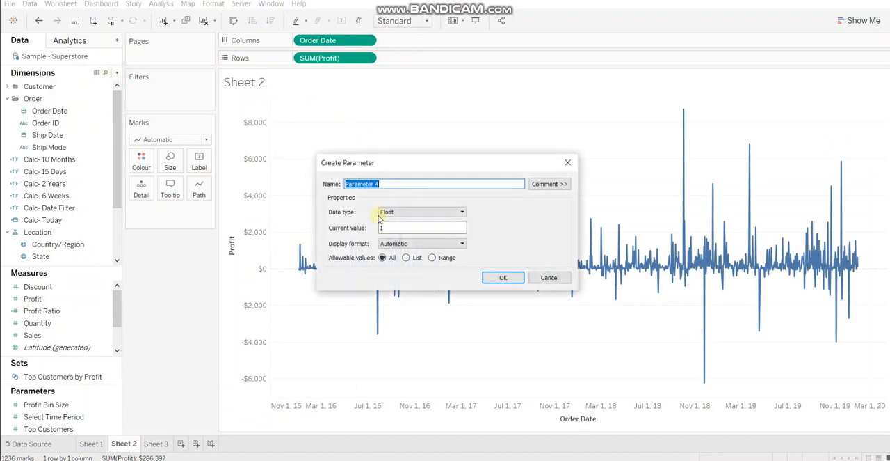
{"action": "type", "text": "Select Period"}
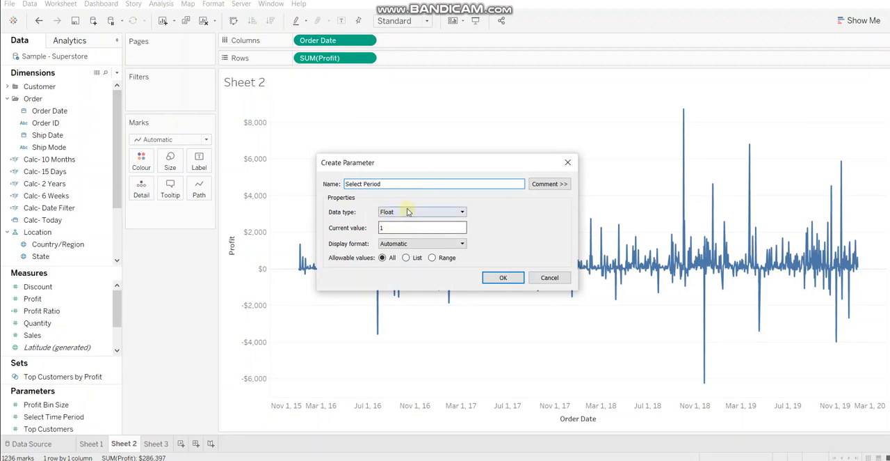
{"action": "left_click", "coordinate": [408, 212]}
{"action": "left_click", "coordinate": [400, 229]}
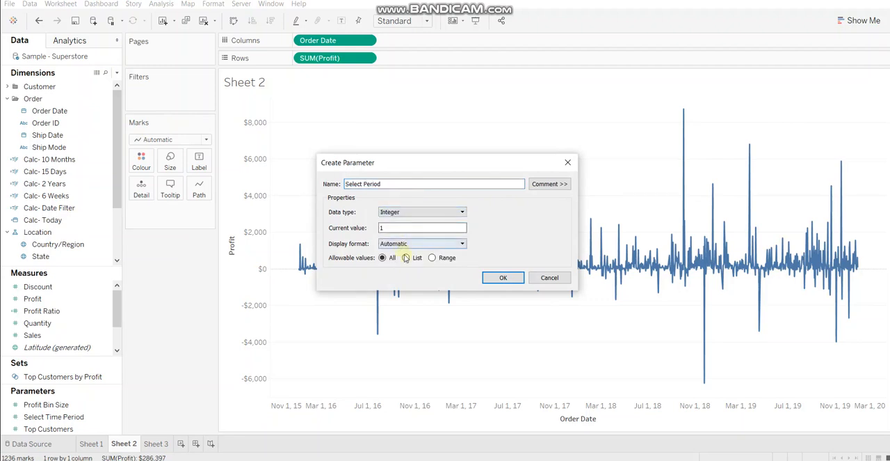
- Restrict the parameter to a list of allowable values containing 1, 2, 3 and 4
{"action": "left_click", "coordinate": [406, 258]}
{"action": "left_click", "coordinate": [365, 304]}
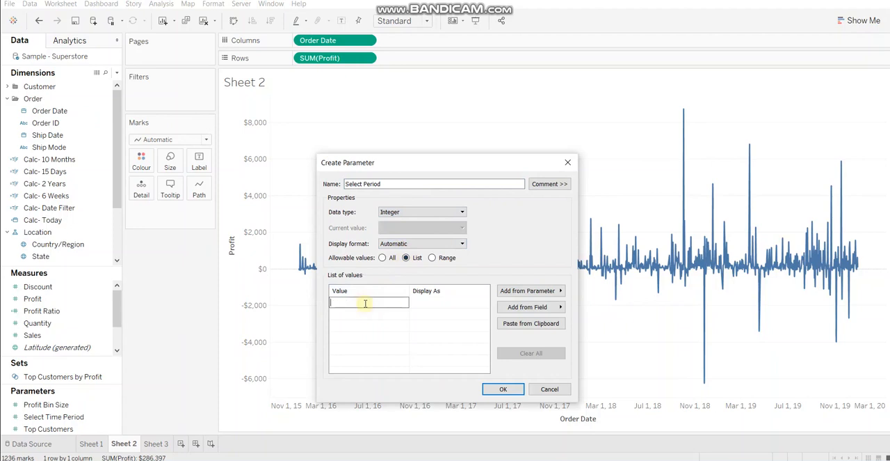
{"action": "type", "text": "1"}
{"action": "key", "text": "Return"}
{"action": "type", "text": "2"}
{"action": "key", "text": "Return"}
{"action": "type", "text": "3"}
{"action": "key", "text": "Return"}
{"action": "type", "text": "4"}
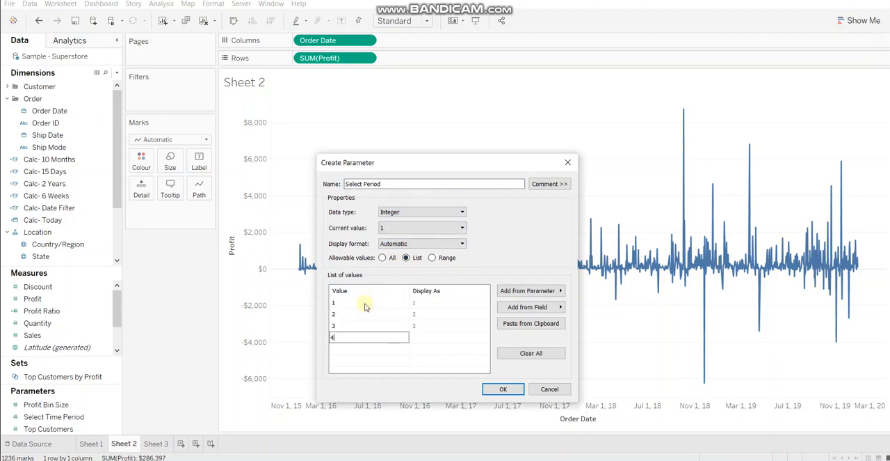
- Set the display text of value 1 to Last 2 Years and of value 2 to Last 10 Months
{"action": "left_click", "coordinate": [457, 301]}
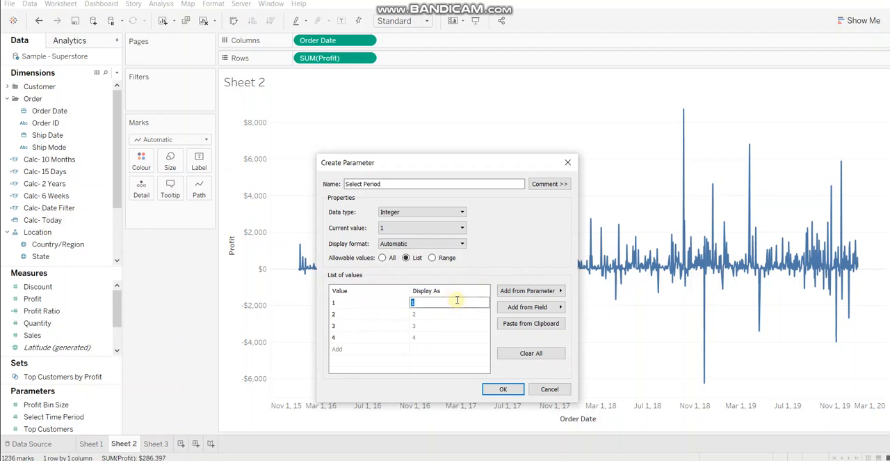
{"action": "type", "text": "Last 2 Years"}
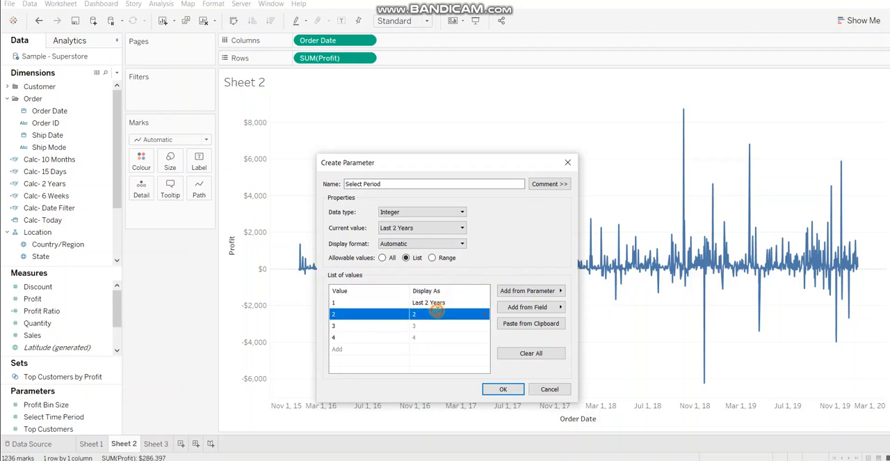
{"action": "double_click", "coordinate": [438, 313]}
{"action": "type", "text": "Last"}
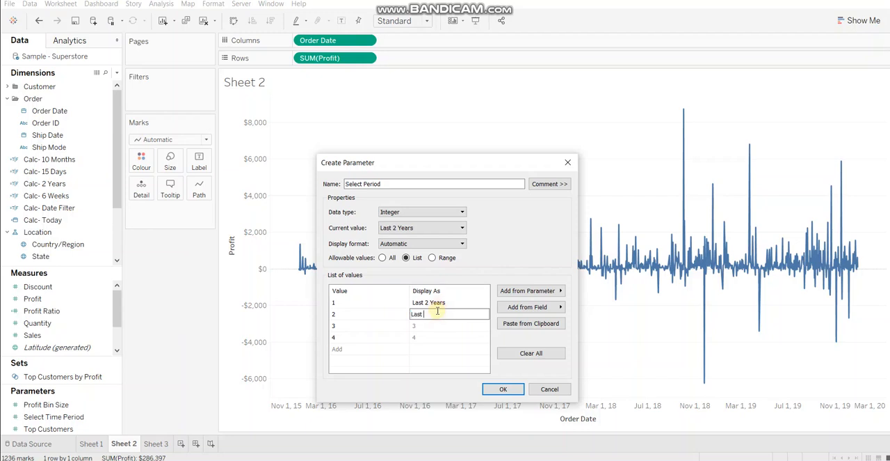
{"action": "type", "text": " 10 Months"}
- Set the display text of value 3 to Last 6 Weeks and of value 4 to Last 15 Days
{"action": "double_click", "coordinate": [426, 325]}
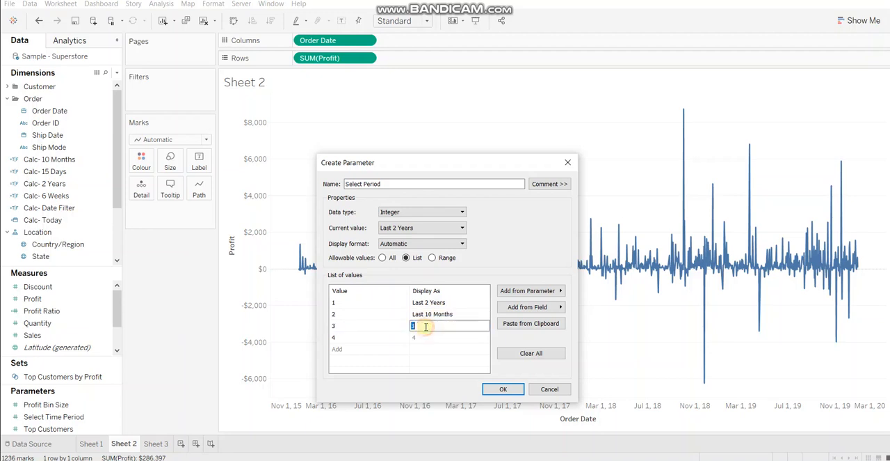
{"action": "type", "text": "Last 6 Weeks"}
{"action": "double_click", "coordinate": [427, 337]}
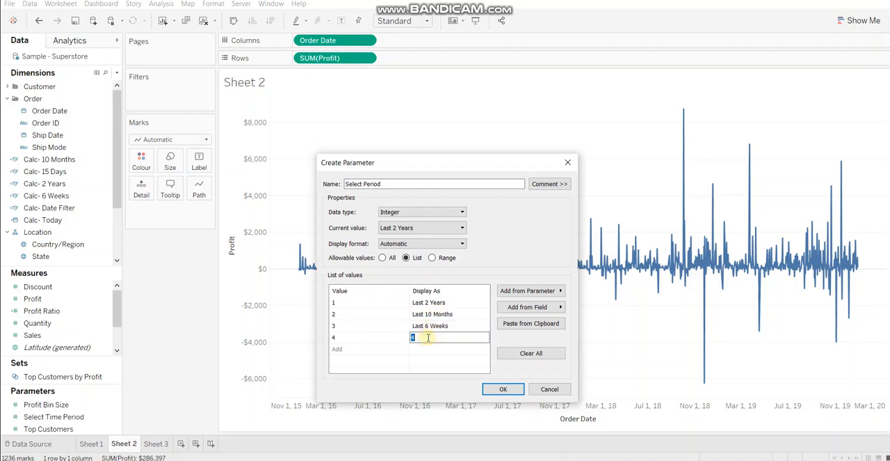
{"action": "type", "text": "Last 15 Days"}
{"action": "left_click", "coordinate": [380, 348]}
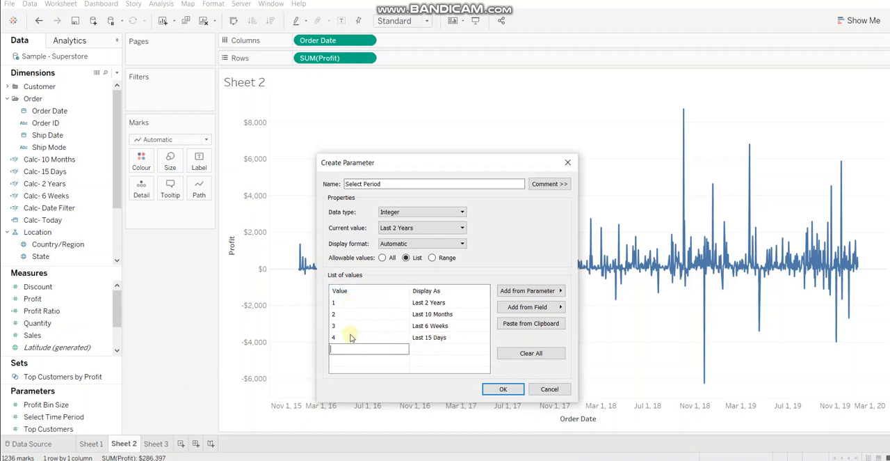
{"action": "left_click", "coordinate": [421, 361]}
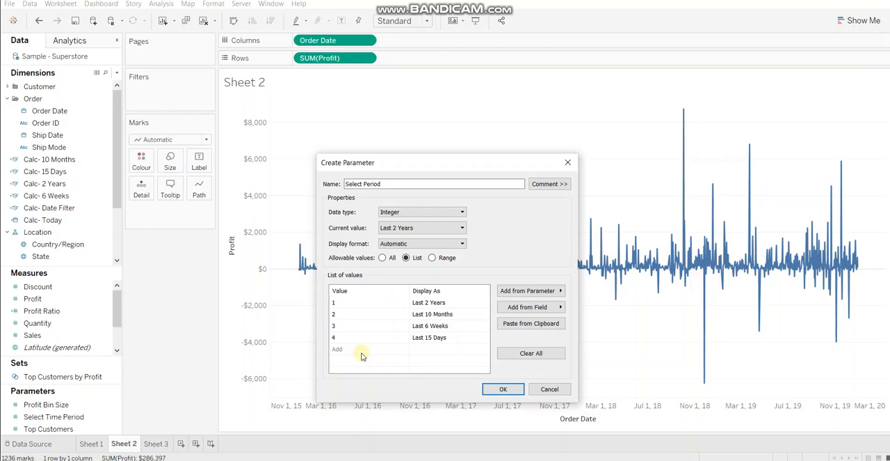
- Save the Select Period parameter and show its parameter control on Sheet 2
{"action": "left_click", "coordinate": [498, 386]}
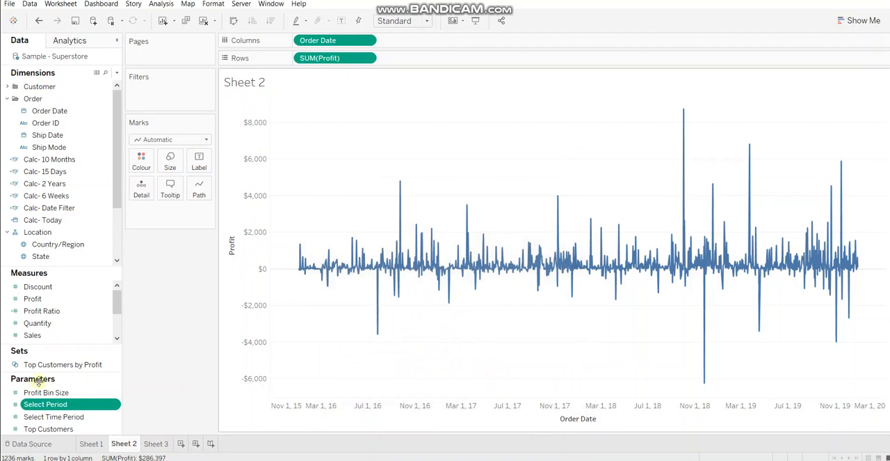
{"action": "right_click", "coordinate": [48, 404]}
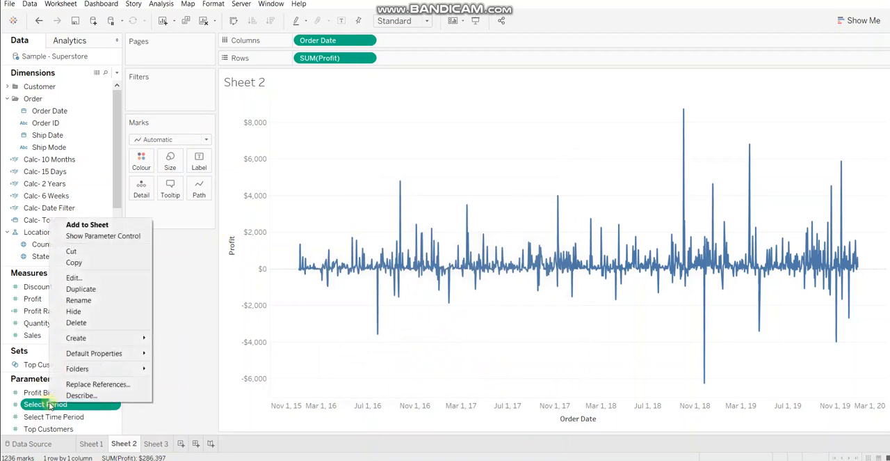
{"action": "left_click", "coordinate": [103, 236]}
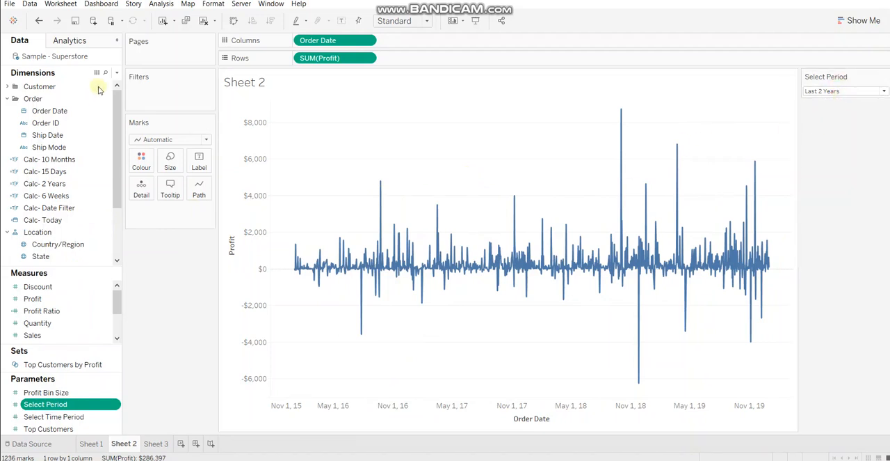
- Start a new calculated field named "Calc- Last Date"
{"action": "left_click", "coordinate": [117, 73]}
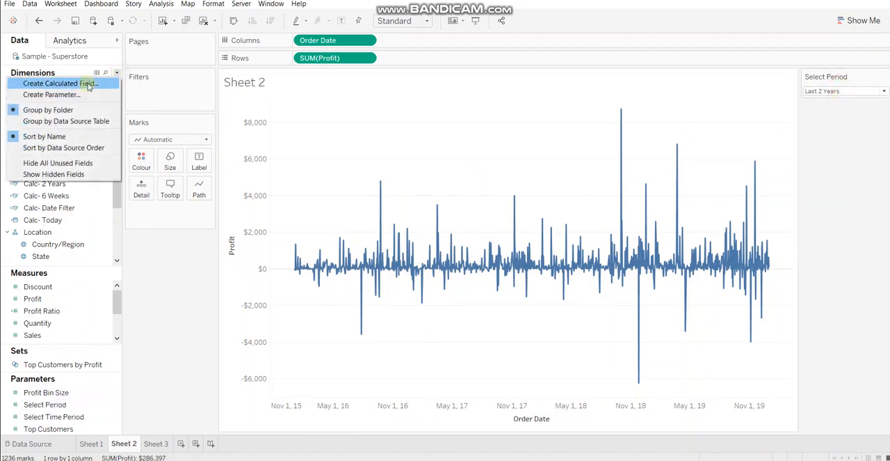
{"action": "left_click", "coordinate": [85, 82]}
{"action": "type", "text": "C"}
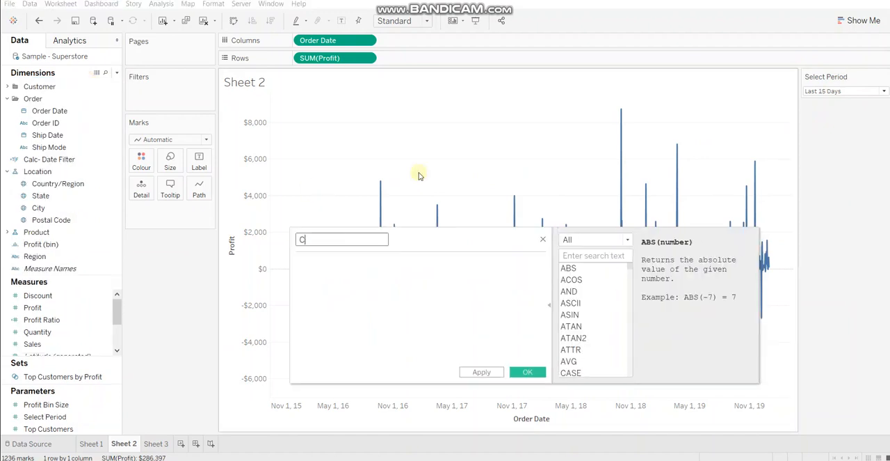
{"action": "type", "text": "alc- Last Date"}
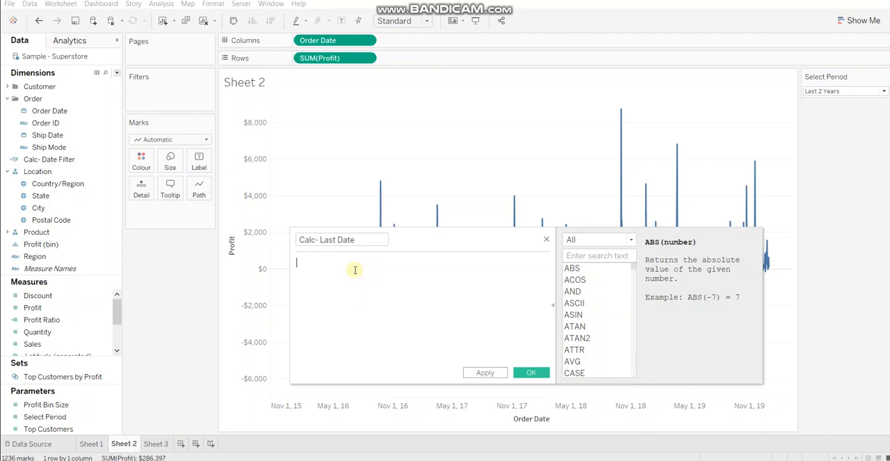
- Enter TODAY() in the formula, turn it into a comment line, and add a blank line below it
{"action": "type", "text": "today"}
{"action": "key", "text": "Return"}
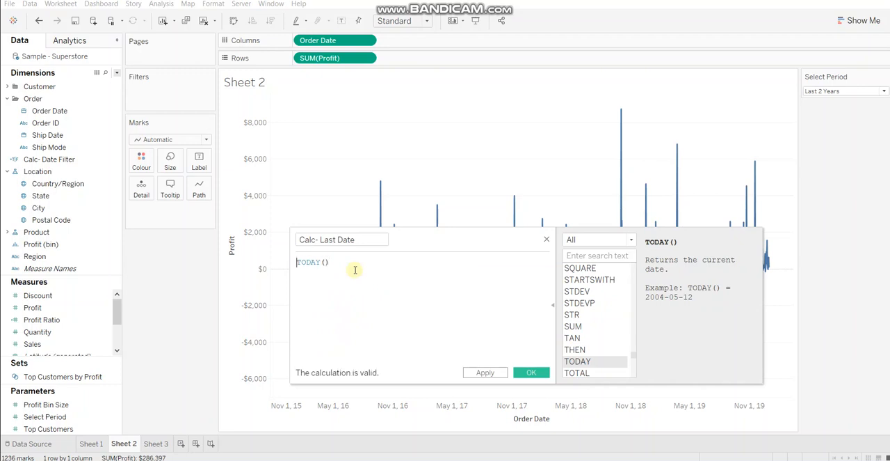
{"action": "key", "text": "ctrl+slash"}
{"action": "key", "text": "Return"}
{"action": "key", "text": "Return"}
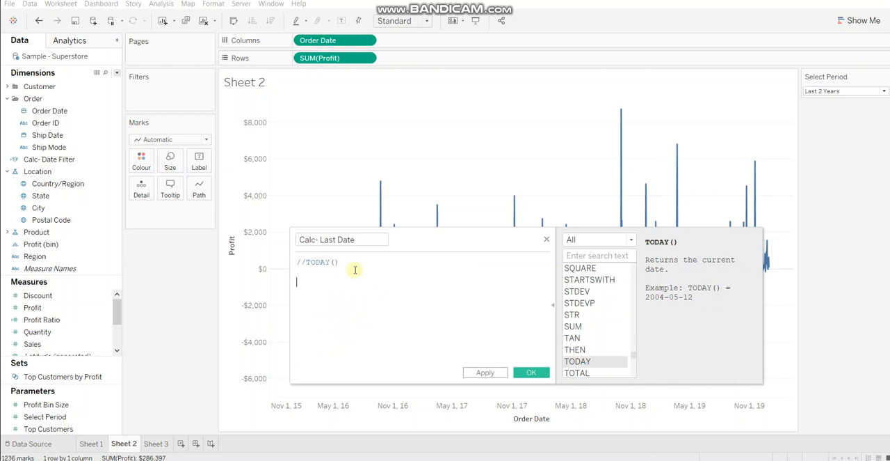
- Add the comment line //parameter to the Calc- Last Date formula, followed by a blank line
{"action": "type", "text": "//parameter"}
{"action": "key", "text": "Return"}
{"action": "key", "text": "Return"}
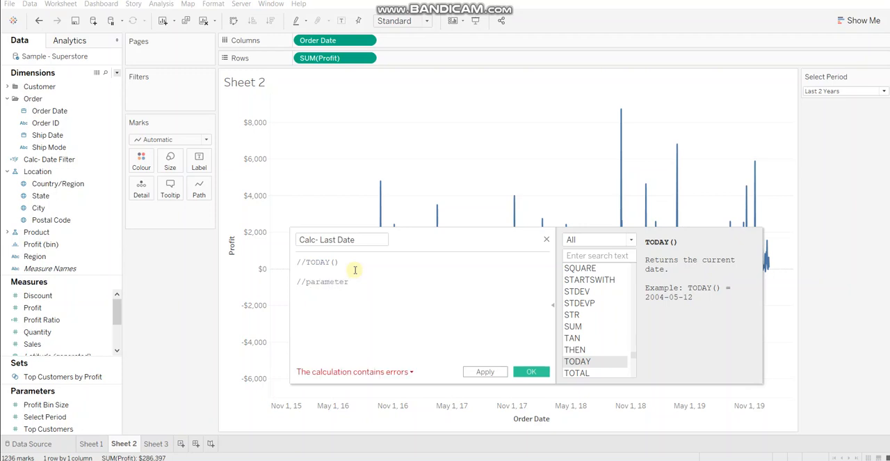
- Enter DATE(#2019-06-03#) in the formula and turn it into a comment line
{"action": "type", "text": "DATE"}
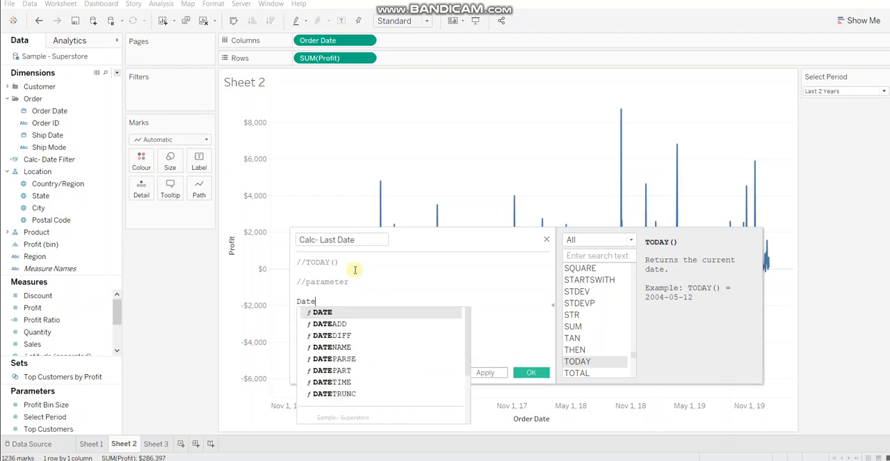
{"action": "key", "text": "Return"}
{"action": "type", "text": "#2019"}
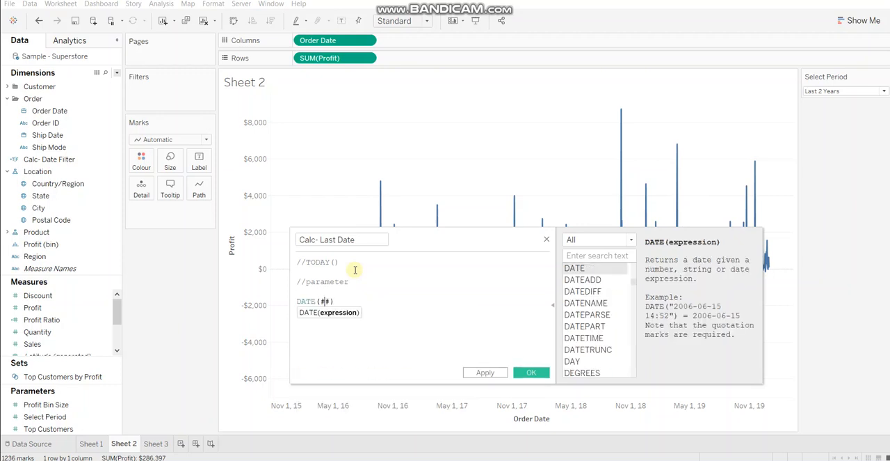
{"action": "type", "text": "-06-03"}
{"action": "key", "text": "Home"}
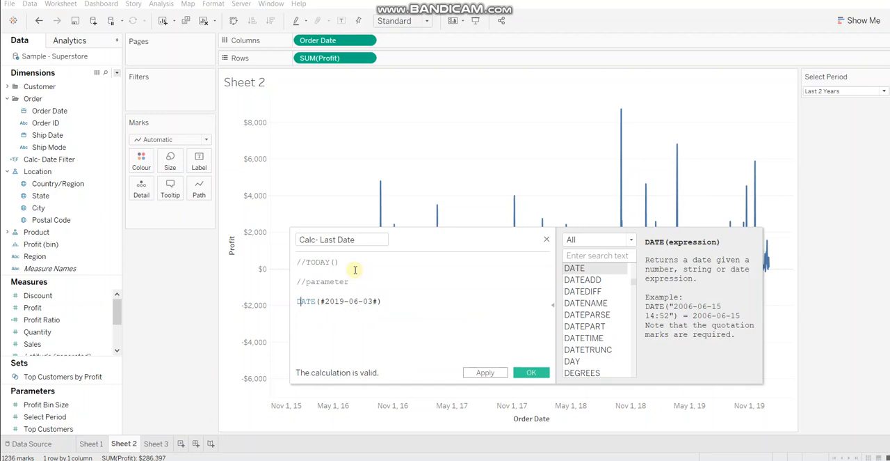
{"action": "type", "text": "//"}
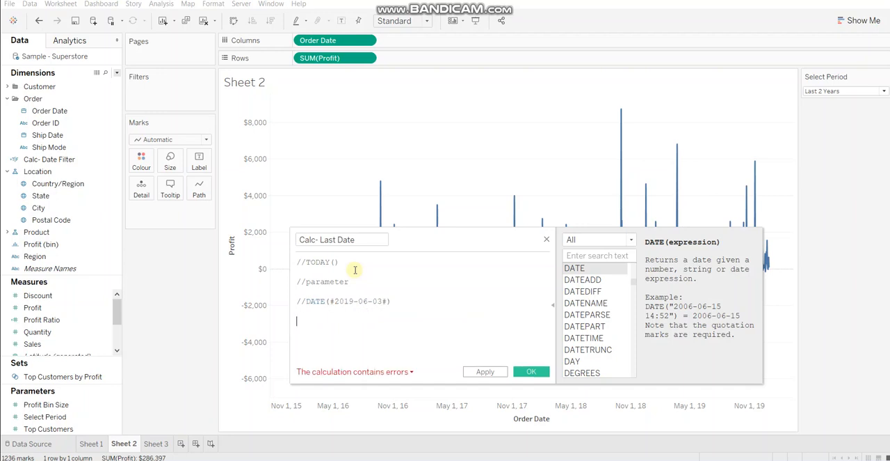
{"action": "type", "text": "{}"}
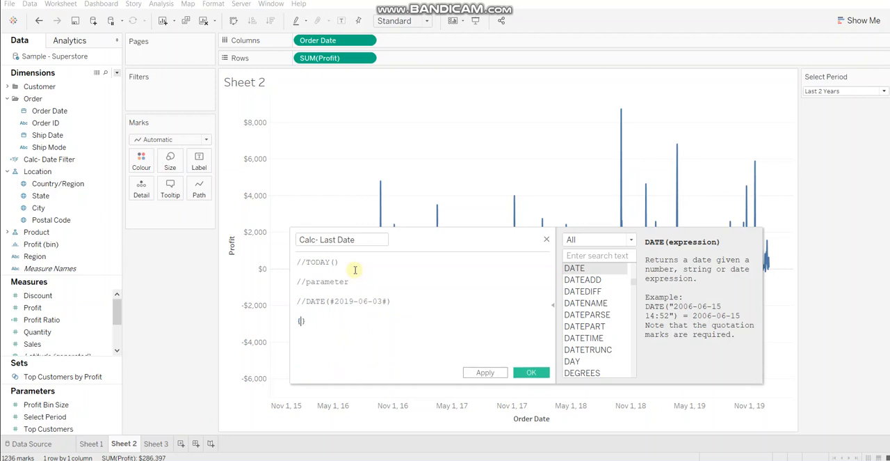
{"action": "type", "text": "MAX(o"}
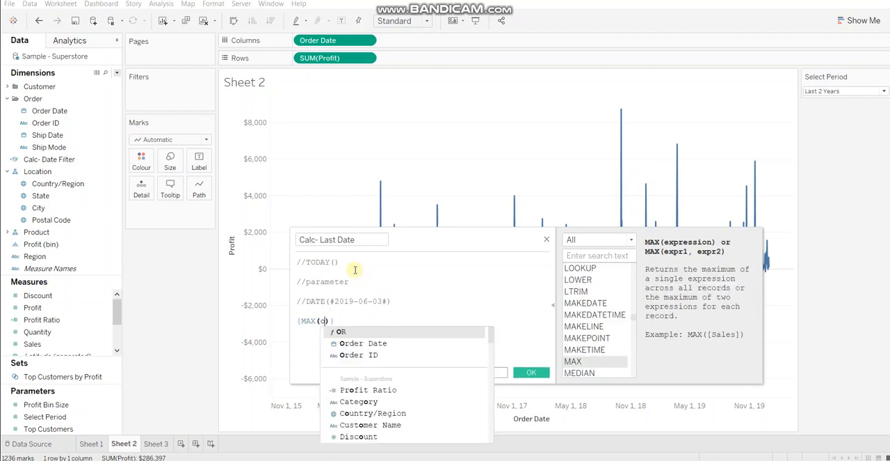
{"action": "type", "text": "rder"}
- Enter {MAX([Order Date])} as the active formula line and save the Calc- Last Date field
{"action": "key", "text": "Return"}
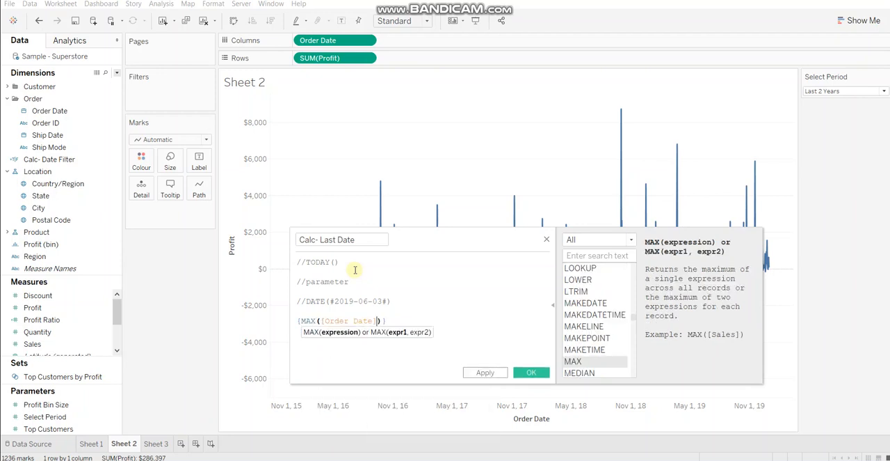
{"action": "left_click", "coordinate": [410, 319]}
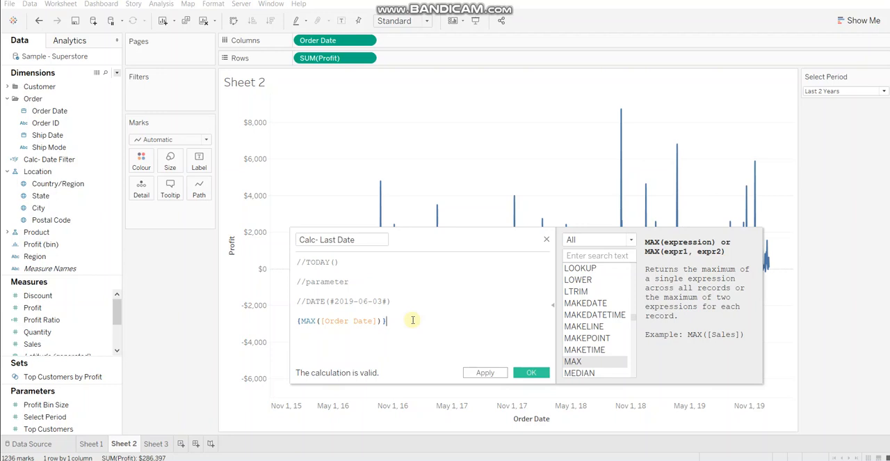
{"action": "left_click", "coordinate": [531, 371]}
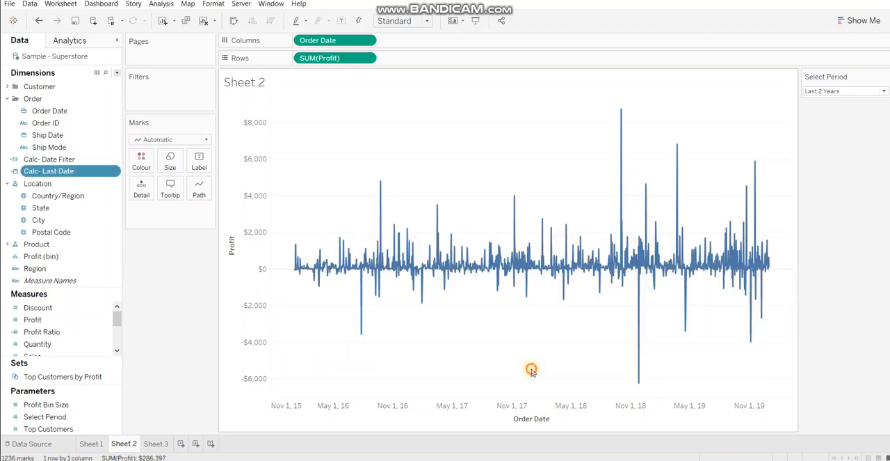
- Start a new calculated field named "Calc- Year"
{"action": "left_click", "coordinate": [117, 73]}
{"action": "left_click", "coordinate": [92, 83]}
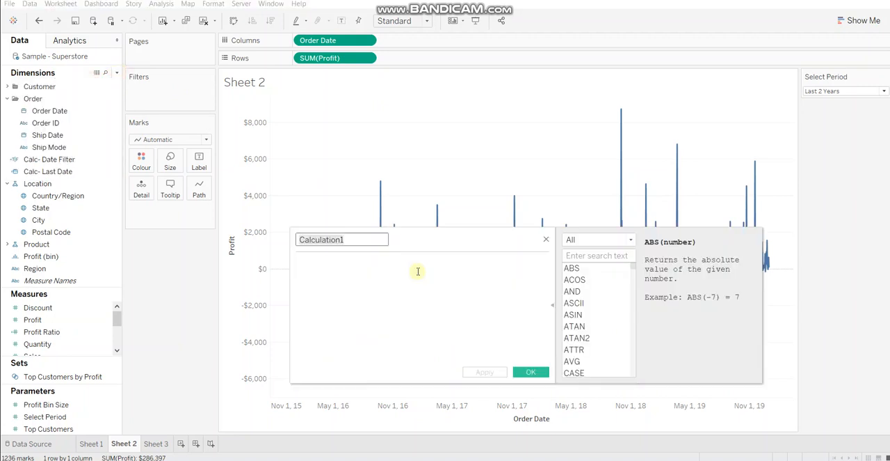
{"action": "type", "text": "Calc-"}
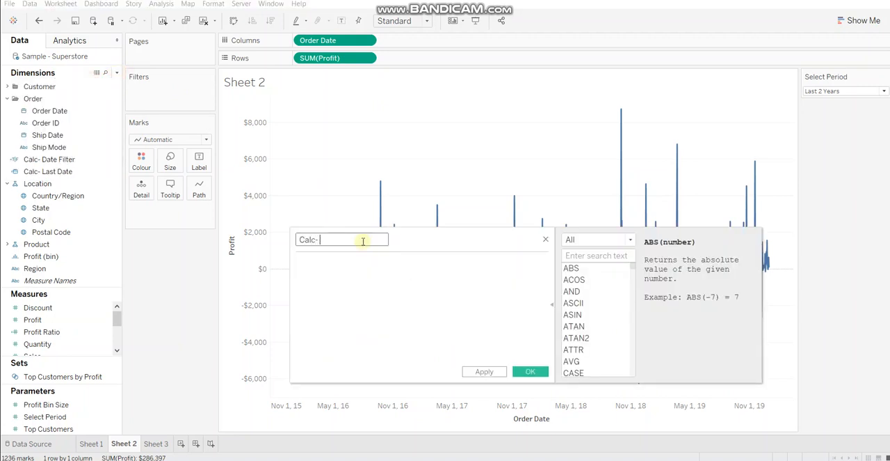
{"action": "type", "text": " Year"}
{"action": "left_click", "coordinate": [352, 263]}
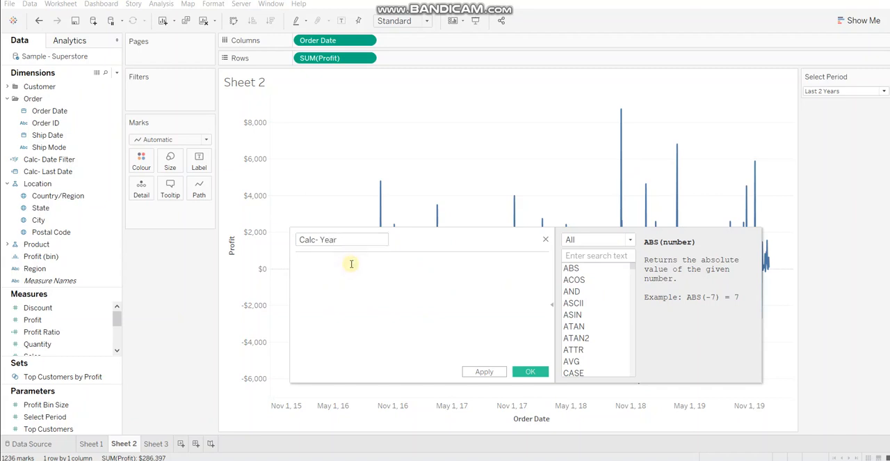
- Enter [Order Date] <= [Calc- Last Date] as the first condition of the Calc- Year formula
{"action": "type", "text": "[Order Date] <= Last"}
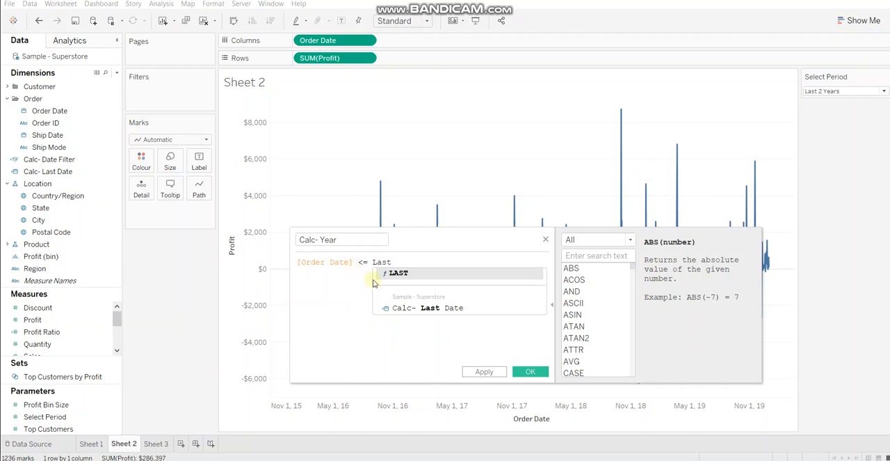
{"action": "left_click", "coordinate": [417, 308]}
{"action": "key", "text": "Return"}
- Add the second condition AND [Order Date] > DATEADD('year', -2, [Calc- Last Date]) and save the Calc- Year field
{"action": "type", "text": "AND"}
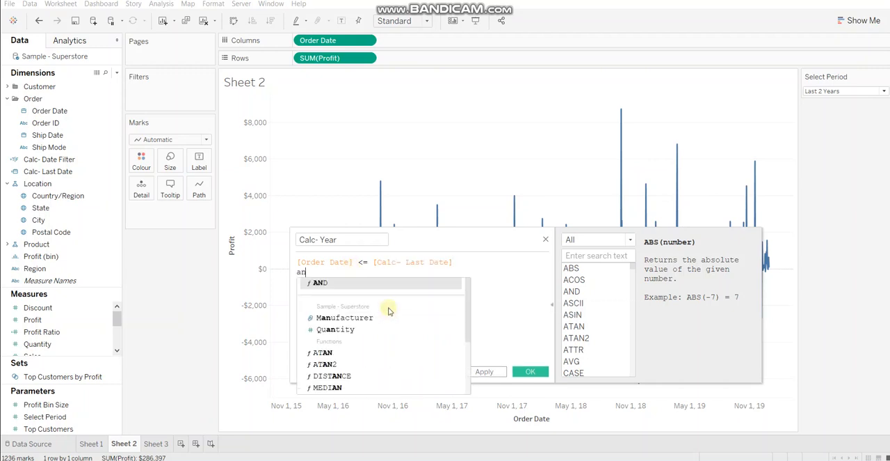
{"action": "type", "text": " orde"}
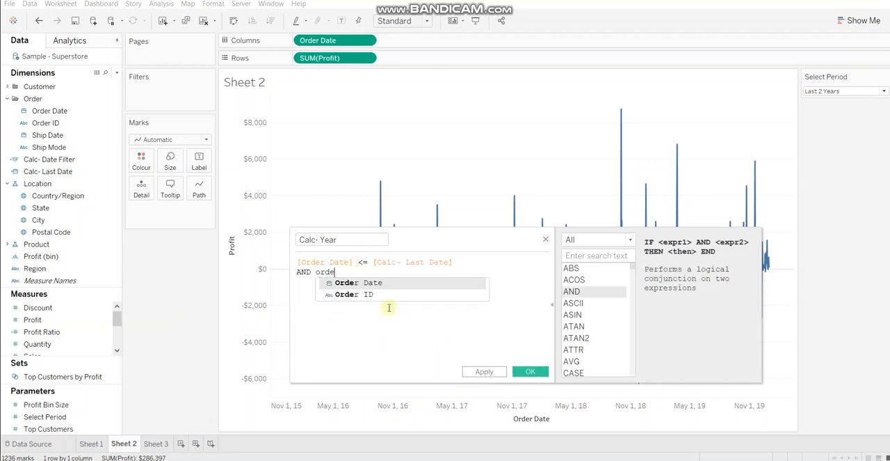
{"action": "key", "text": "Return"}
{"action": "type", "text": "> "}
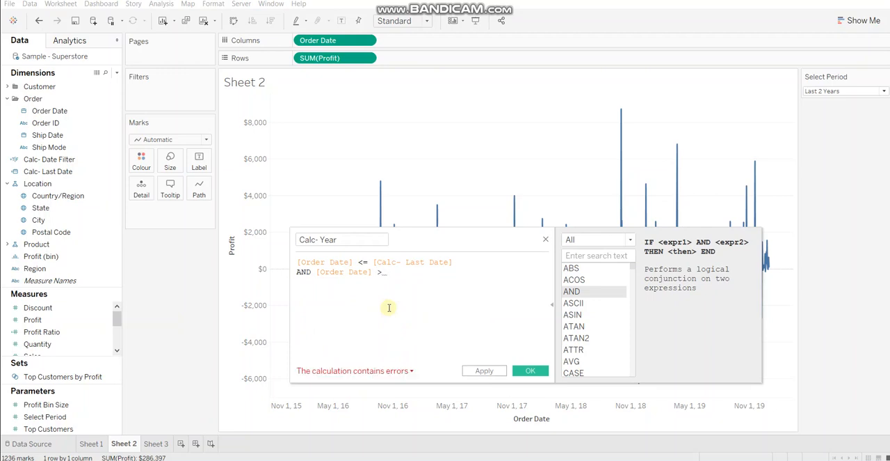
{"action": "type", "text": "datead"}
{"action": "key", "text": "Return"}
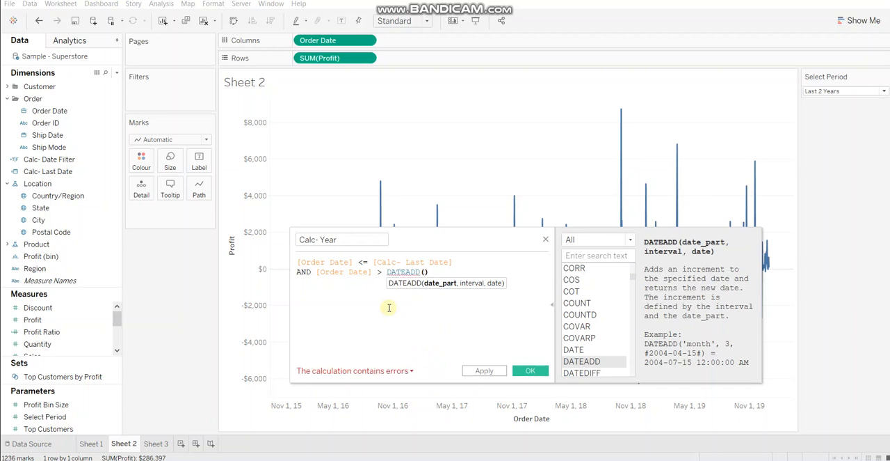
{"action": "type", "text": "'year'"}
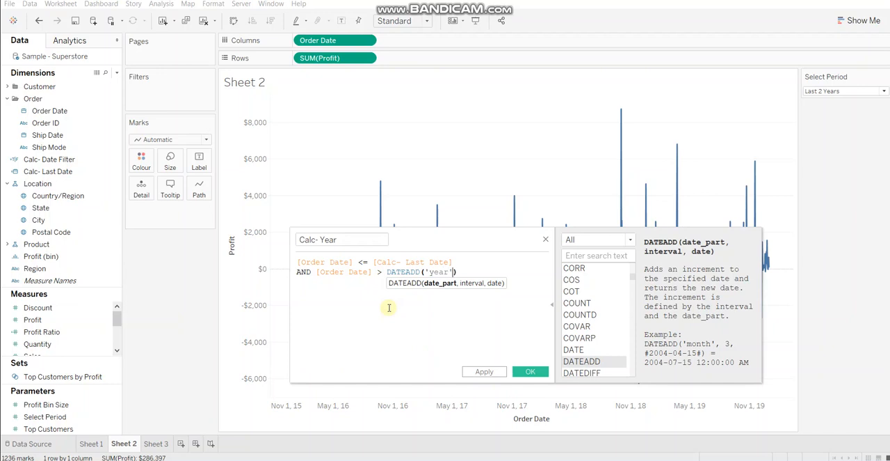
{"action": "type", "text": ", -2"}
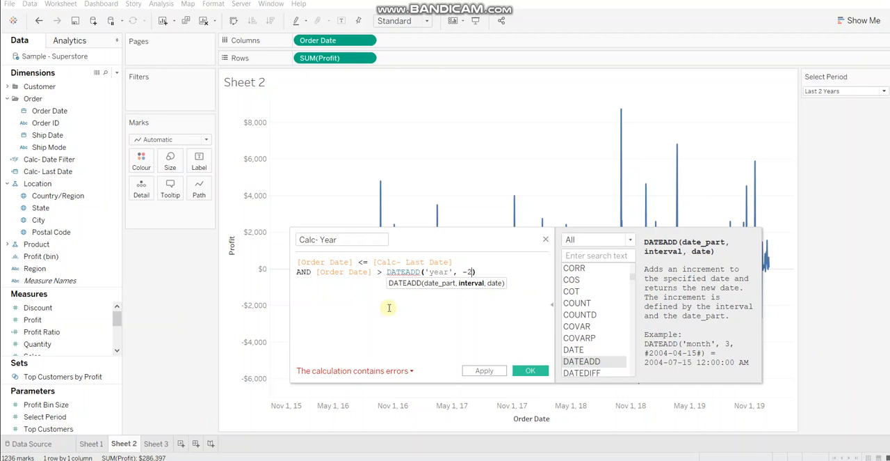
{"action": "type", "text": ", "}
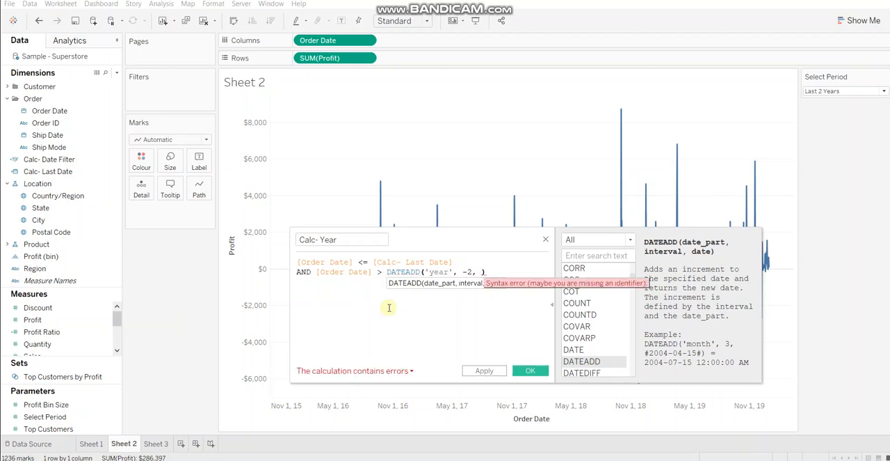
{"action": "type", "text": "last"}
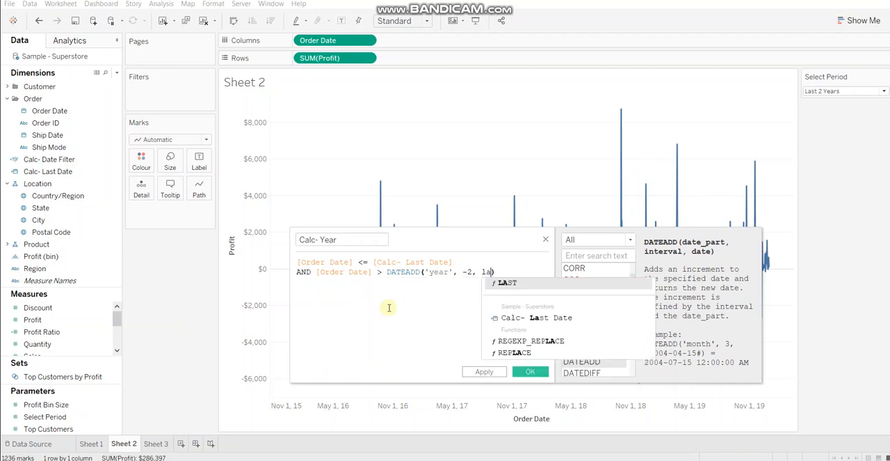
{"action": "left_click", "coordinate": [503, 318]}
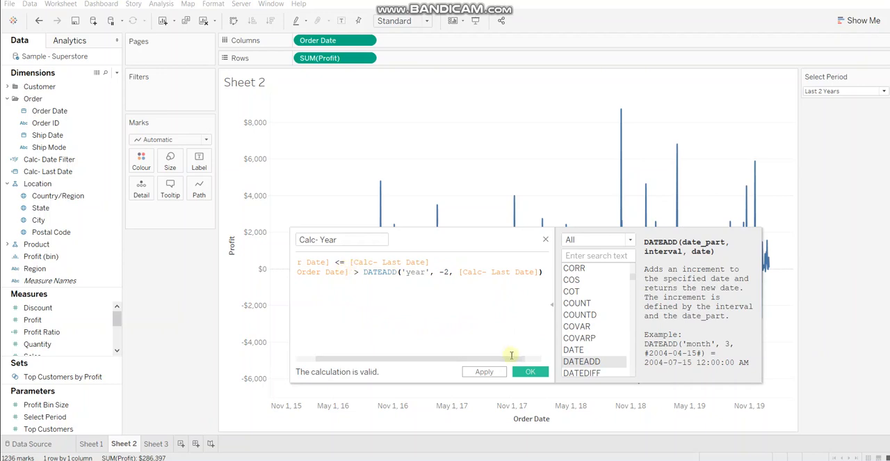
{"action": "left_click", "coordinate": [531, 372]}
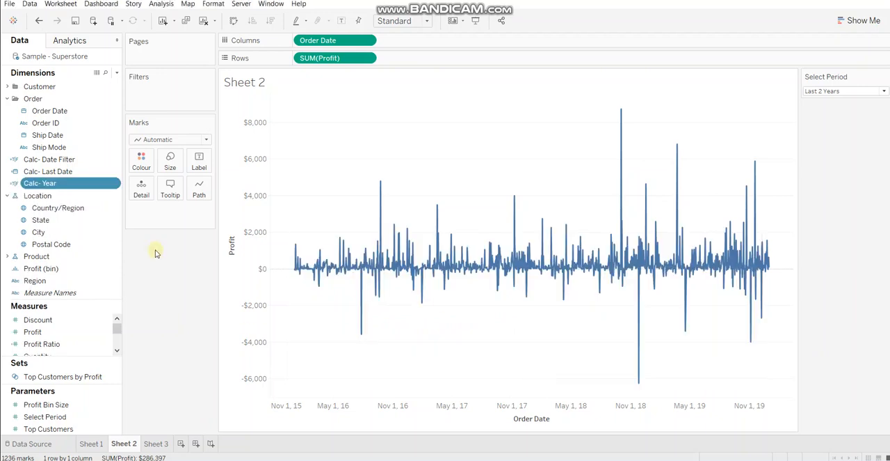
- Duplicate the Calc- Year field and rename the copy "Calc- Month" in its calculation editor
{"action": "right_click", "coordinate": [68, 185]}
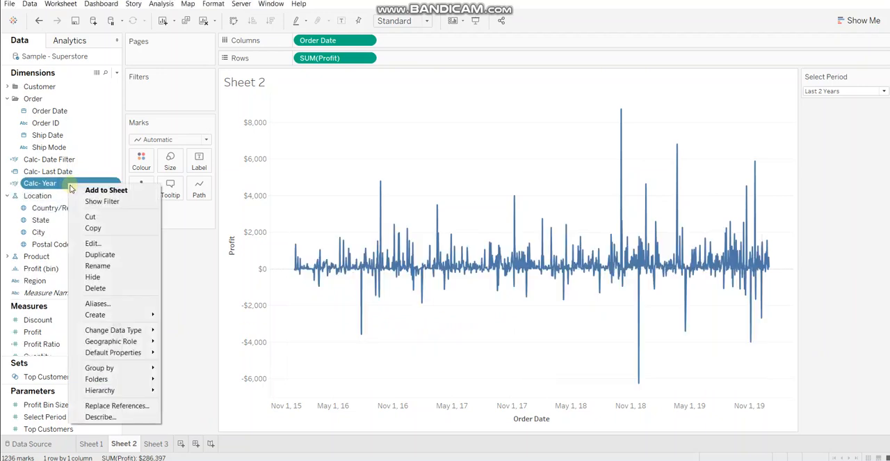
{"action": "left_click", "coordinate": [95, 254]}
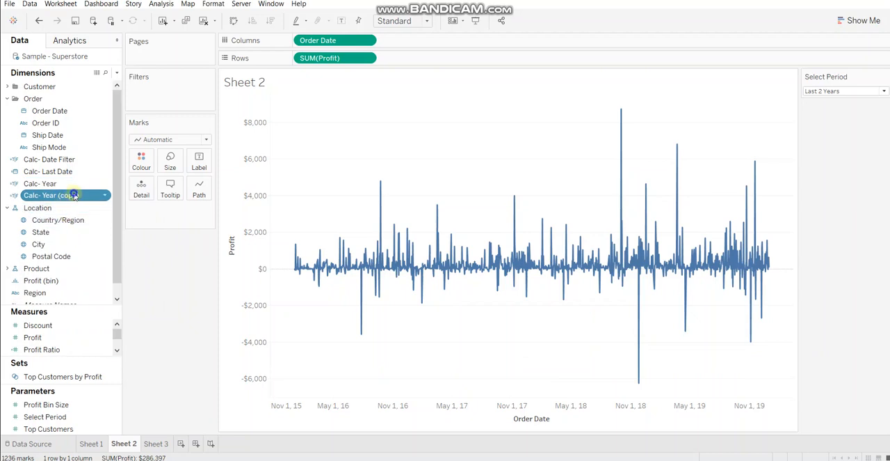
{"action": "right_click", "coordinate": [70, 194]}
{"action": "left_click", "coordinate": [110, 253]}
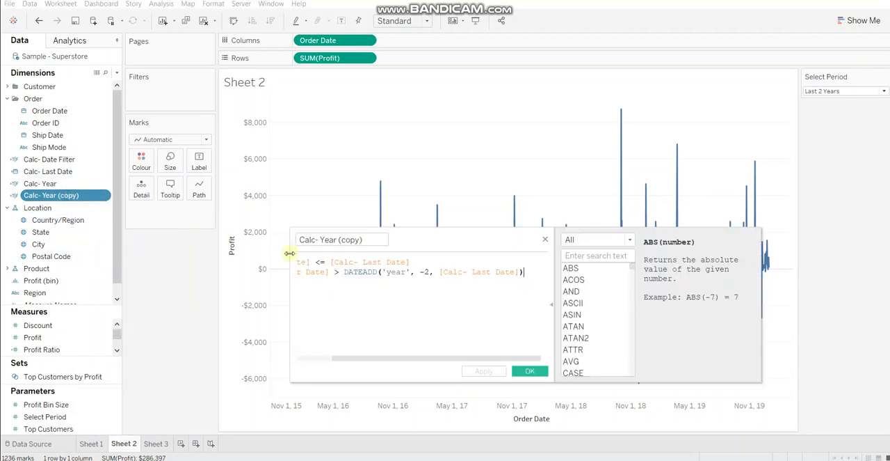
{"action": "left_click", "coordinate": [314, 237]}
{"action": "left_click_drag", "start_coordinate": [320, 240], "coordinate": [382, 240]}
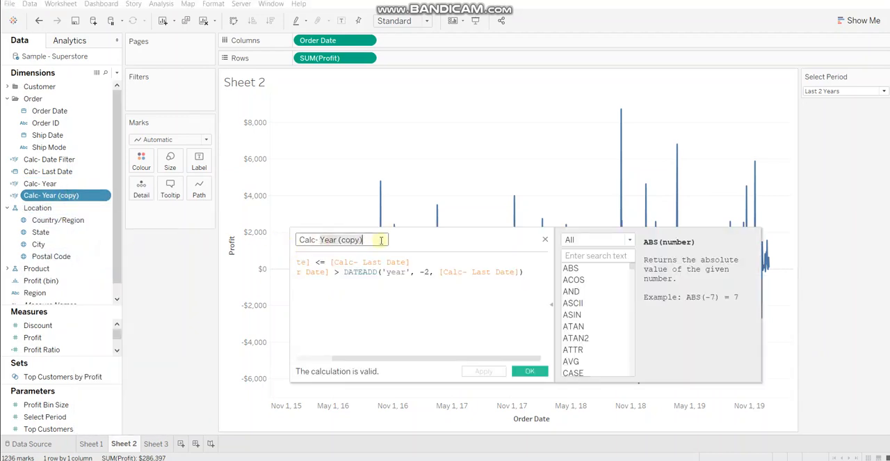
{"action": "type", "text": "Month"}
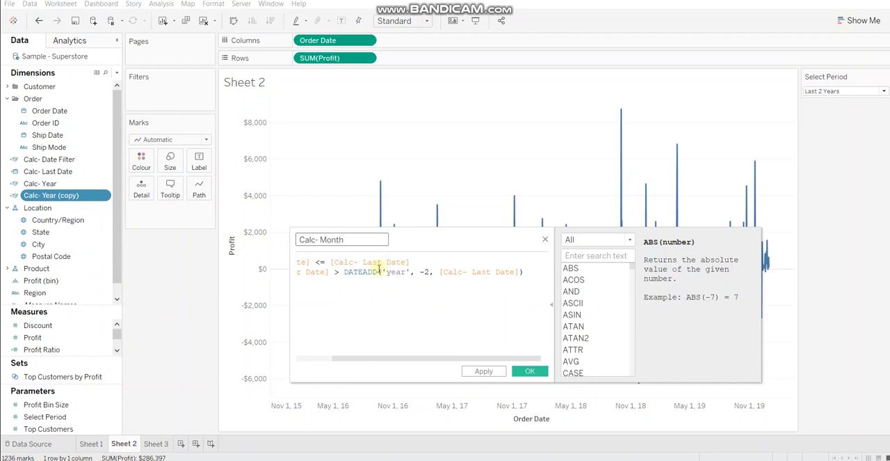
- Set the DATEADD date part to 'month' and the interval to -10, and save the Calc- Month field
{"action": "double_click", "coordinate": [395, 272]}
{"action": "type", "text": "month"}
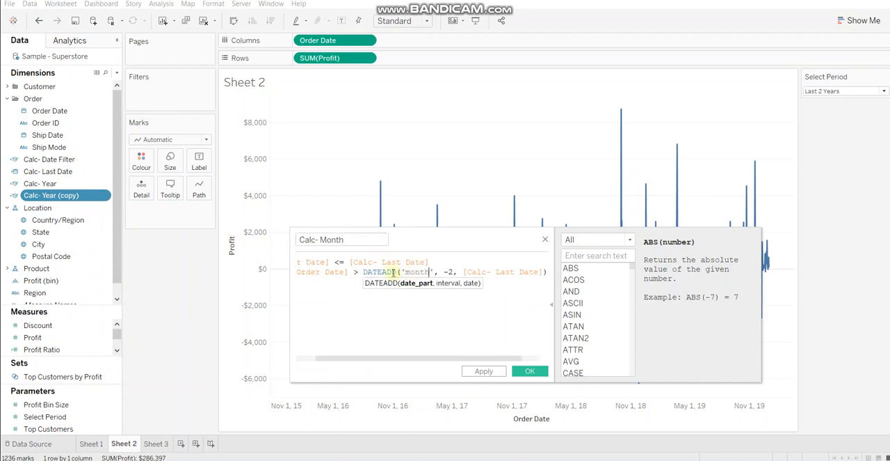
{"action": "left_click", "coordinate": [453, 272]}
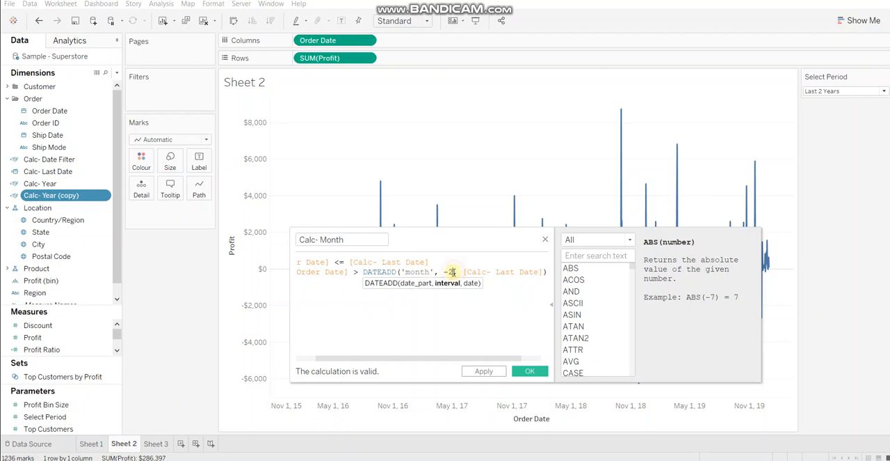
{"action": "key", "text": "BackSpace"}
{"action": "type", "text": "10"}
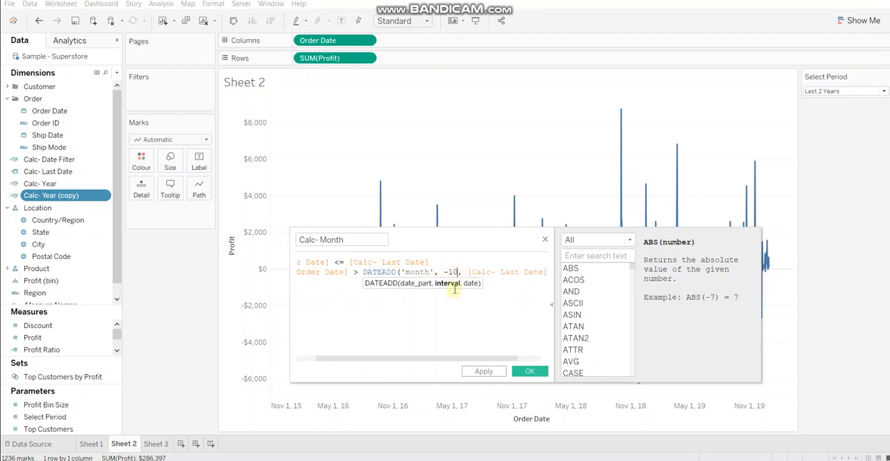
{"action": "left_click", "coordinate": [529, 372]}
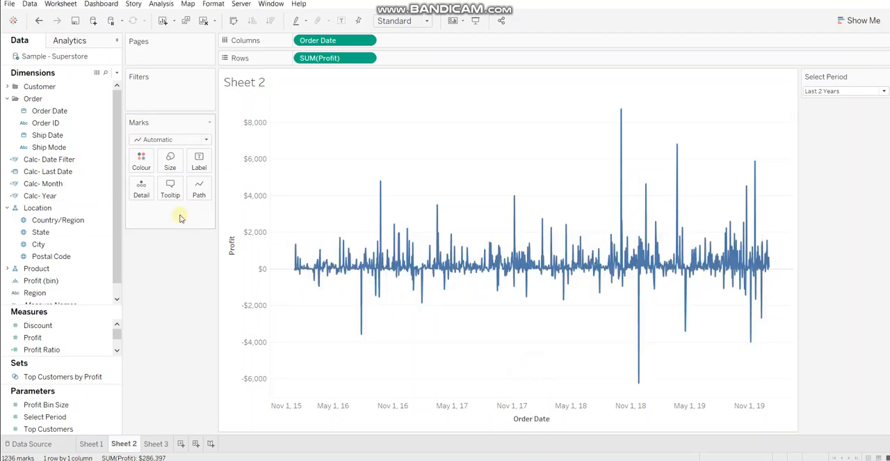
- Duplicate the Calc- Month field and rename the copy "Calc- week" in its calculation editor
{"action": "left_click", "coordinate": [80, 184]}
{"action": "right_click", "coordinate": [80, 185]}
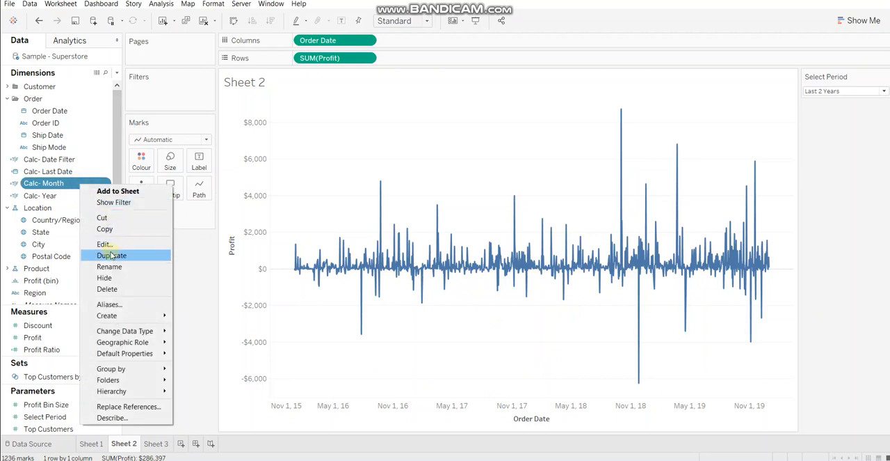
{"action": "left_click", "coordinate": [105, 254]}
{"action": "right_click", "coordinate": [72, 192]}
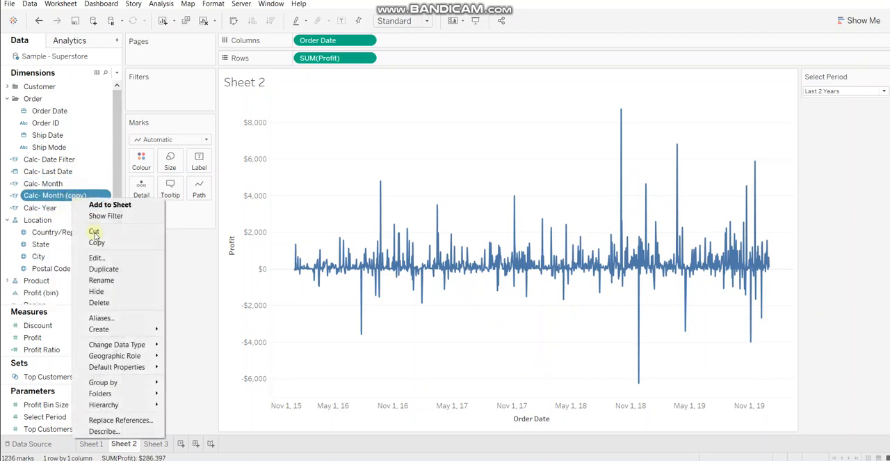
{"action": "left_click", "coordinate": [99, 259]}
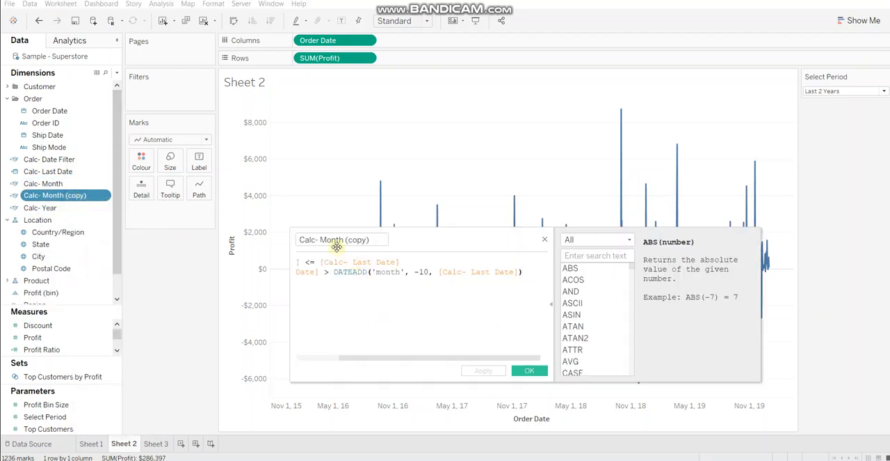
{"action": "left_click", "coordinate": [322, 240]}
{"action": "left_click_drag", "start_coordinate": [322, 239], "coordinate": [394, 235]}
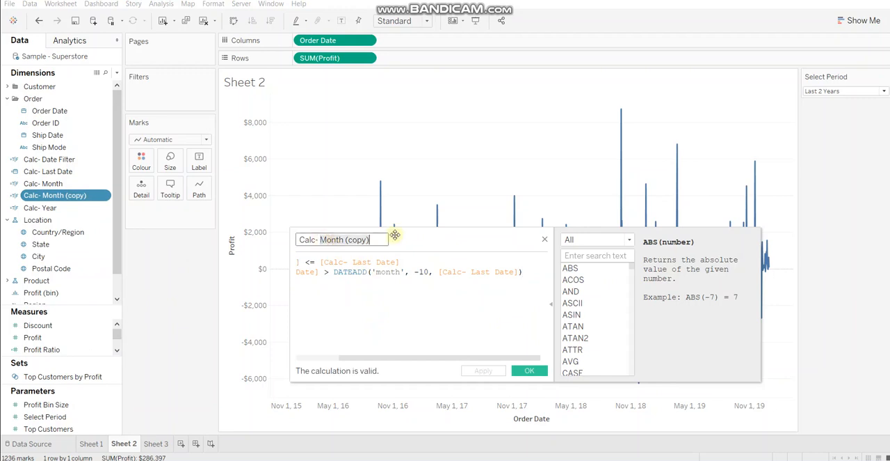
{"action": "type", "text": "week"}
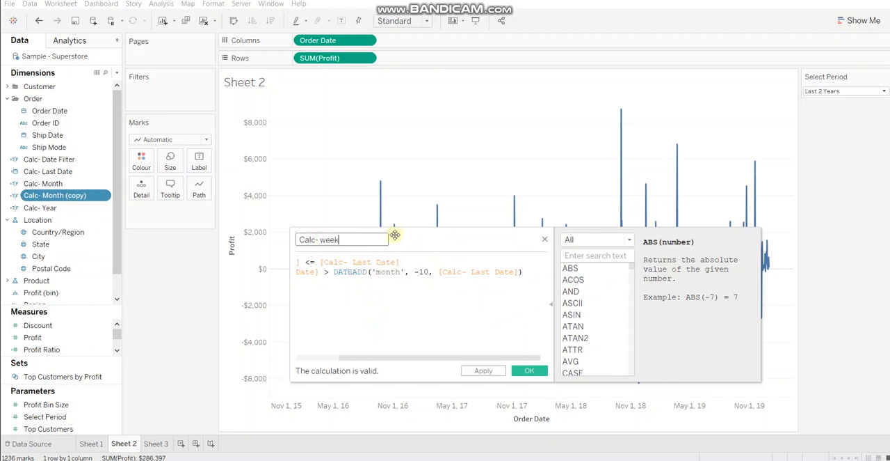
- Set the DATEADD date part to 'week' and the interval to -6, and save the Calc- week field
{"action": "left_click", "coordinate": [401, 272]}
{"action": "double_click", "coordinate": [388, 272]}
{"action": "type", "text": "week"}
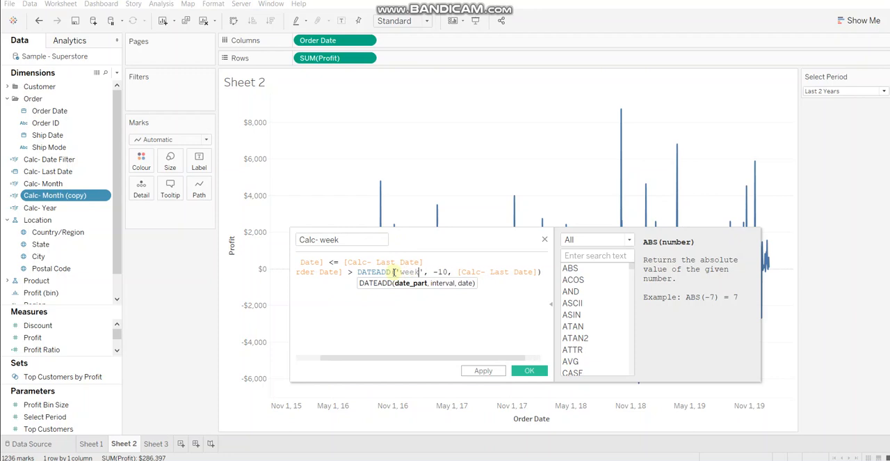
{"action": "double_click", "coordinate": [444, 272]}
{"action": "key", "text": "BackSpace"}
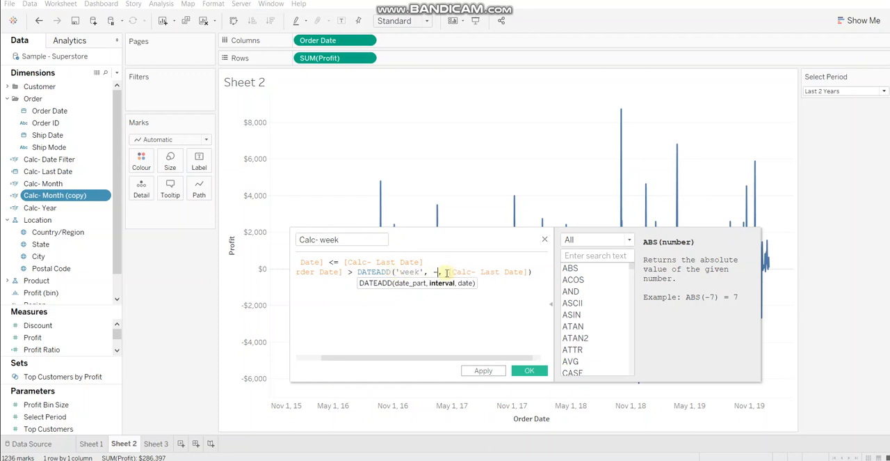
{"action": "type", "text": "1"}
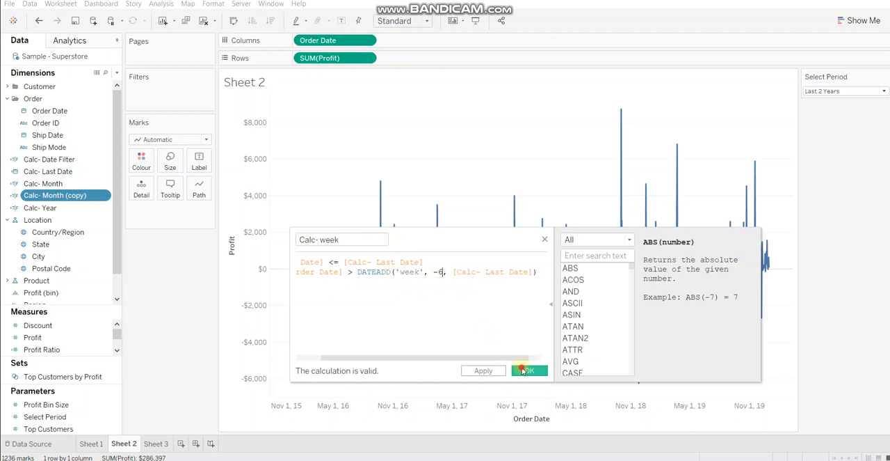
{"action": "left_click", "coordinate": [527, 370]}
- Duplicate the Calc- Month field again and rename this copy "Calc- Day" in its calculation editor
{"action": "right_click", "coordinate": [74, 185]}
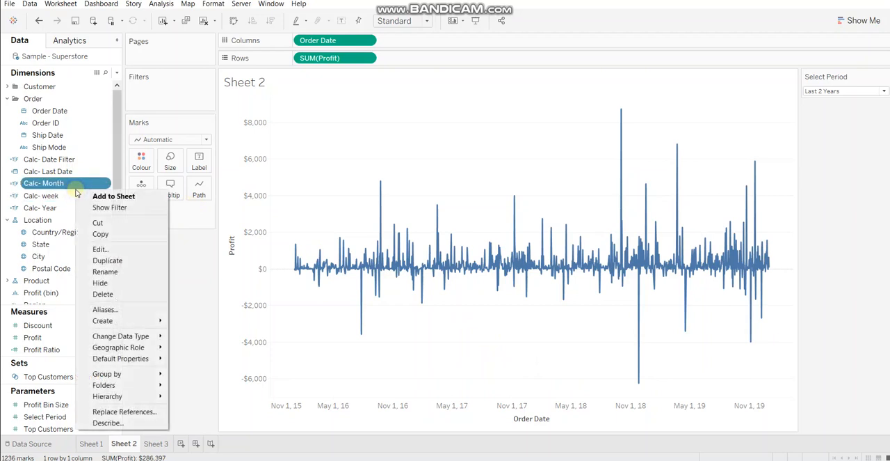
{"action": "left_click", "coordinate": [103, 260]}
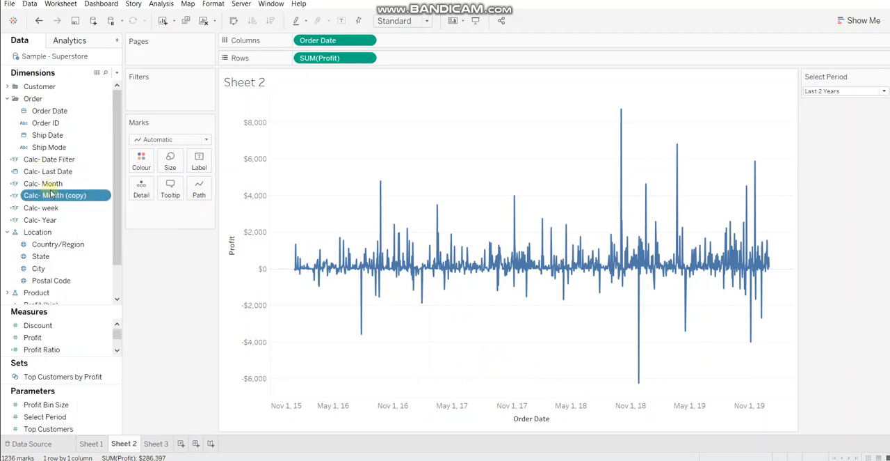
{"action": "right_click", "coordinate": [60, 202]}
{"action": "left_click", "coordinate": [87, 258]}
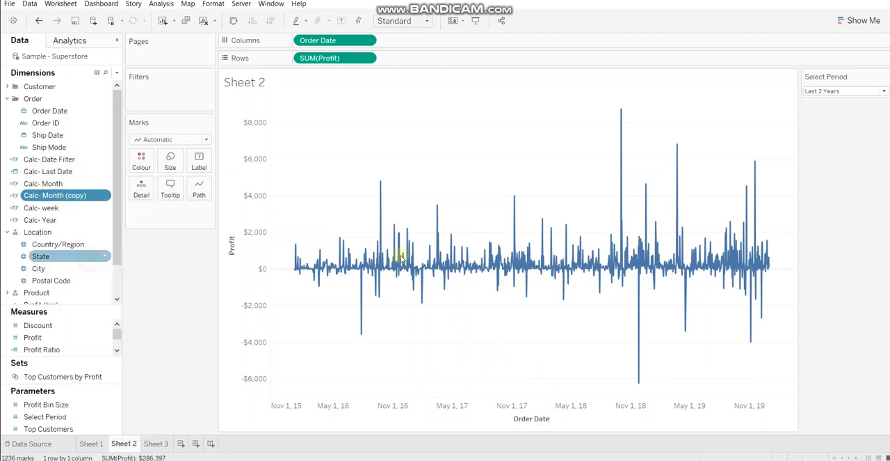
{"action": "left_click", "coordinate": [319, 240]}
{"action": "left_click_drag", "start_coordinate": [320, 240], "coordinate": [484, 258]}
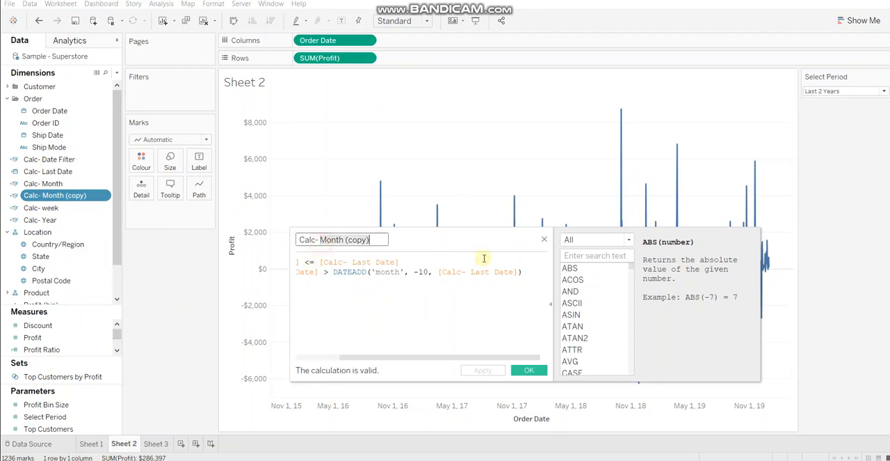
{"action": "type", "text": "Day"}
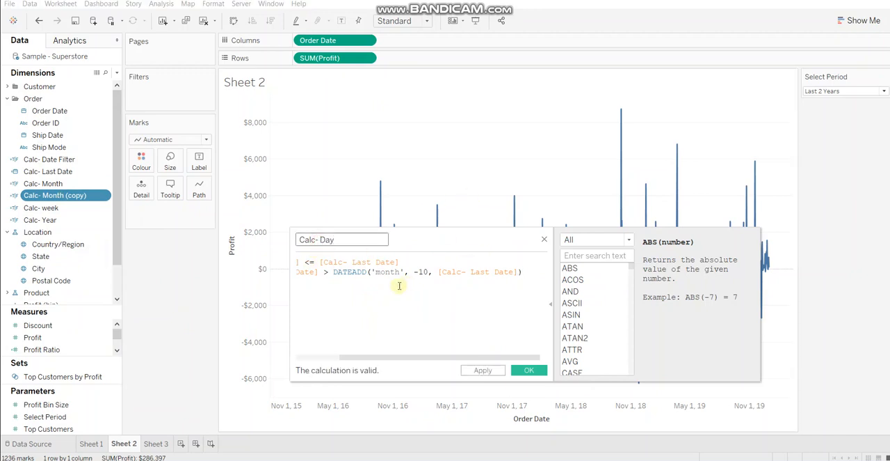
- Set the DATEADD date part to 'day' and the interval to -15, and save the Calc- Day field
{"action": "double_click", "coordinate": [388, 272]}
{"action": "type", "text": "day"}
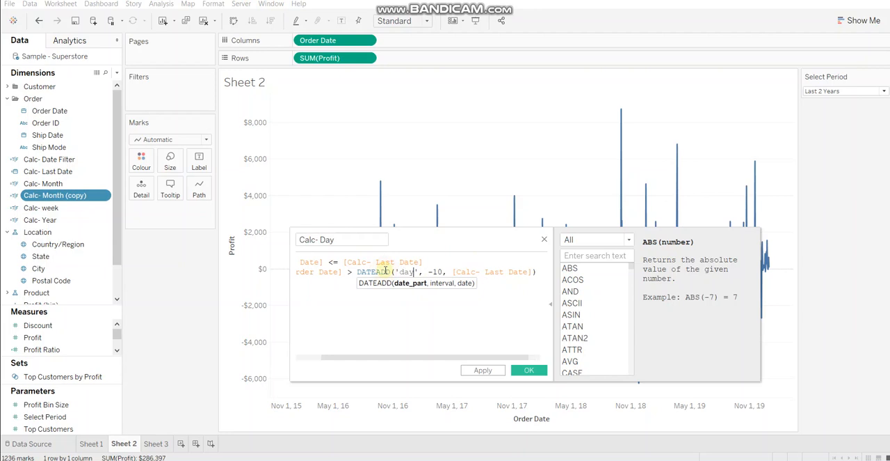
{"action": "left_click", "coordinate": [437, 271]}
{"action": "type", "text": "5"}
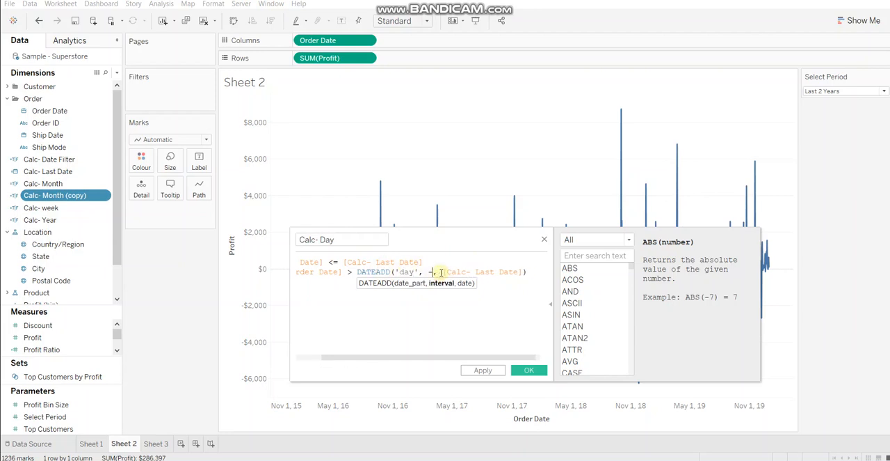
{"action": "left_click", "coordinate": [537, 370]}
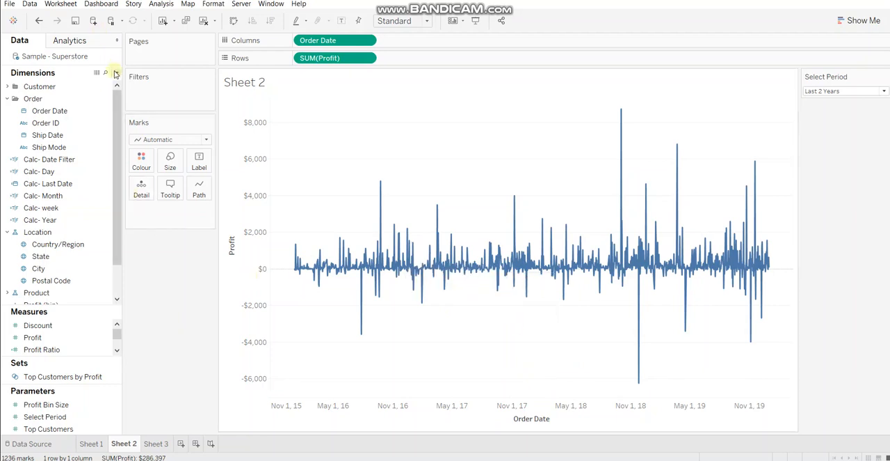
- Create a new calculated field named "Calc- Filter"
{"action": "left_click", "coordinate": [116, 73]}
{"action": "left_click", "coordinate": [97, 81]}
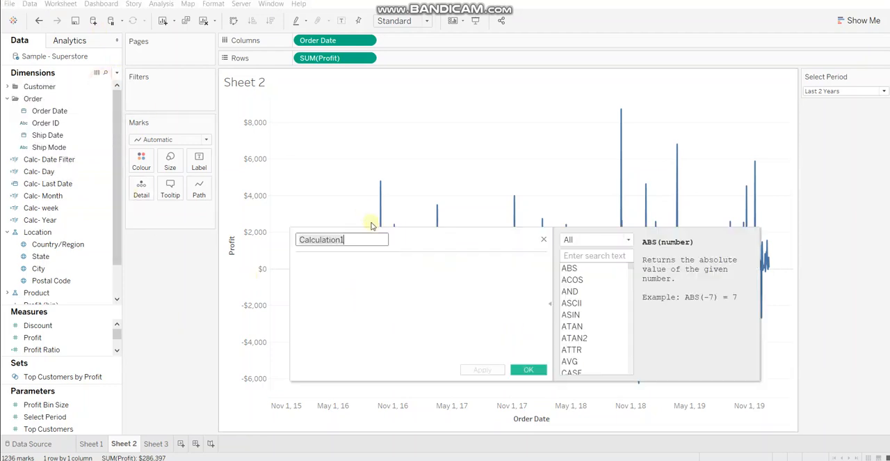
{"action": "type", "text": "Calc-"}
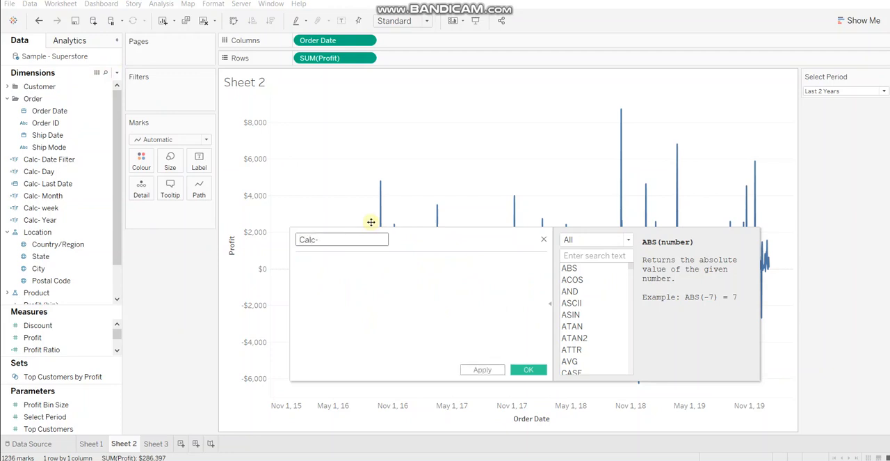
{"action": "type", "text": " Filter"}
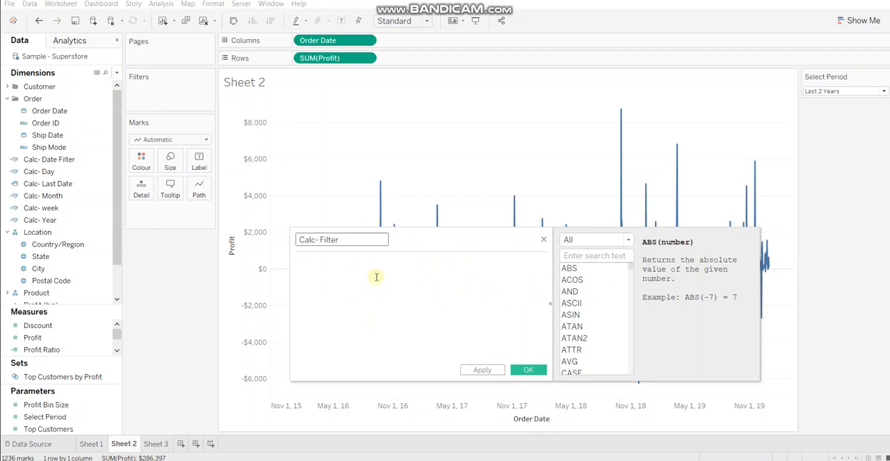
{"action": "left_click", "coordinate": [376, 277]}
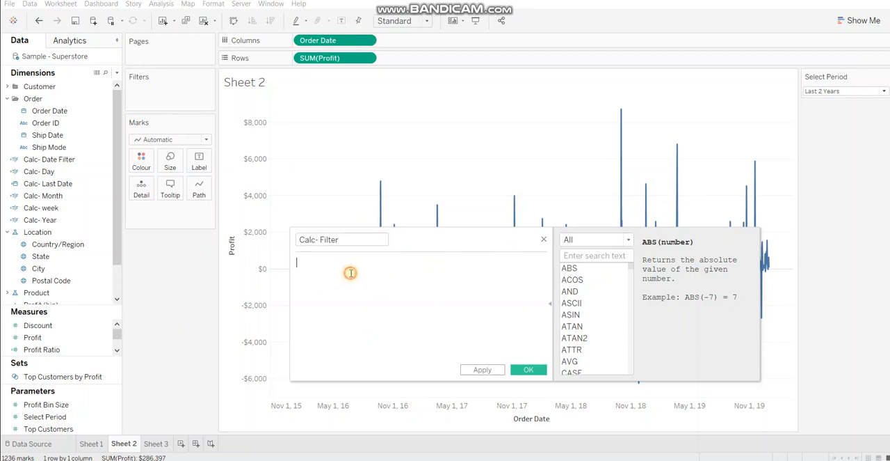
- Enter IF [Select Period] = 1 THEN [Calc- Year] as the first branch of the Calc- Filter formula
{"action": "type", "text": "IF"}
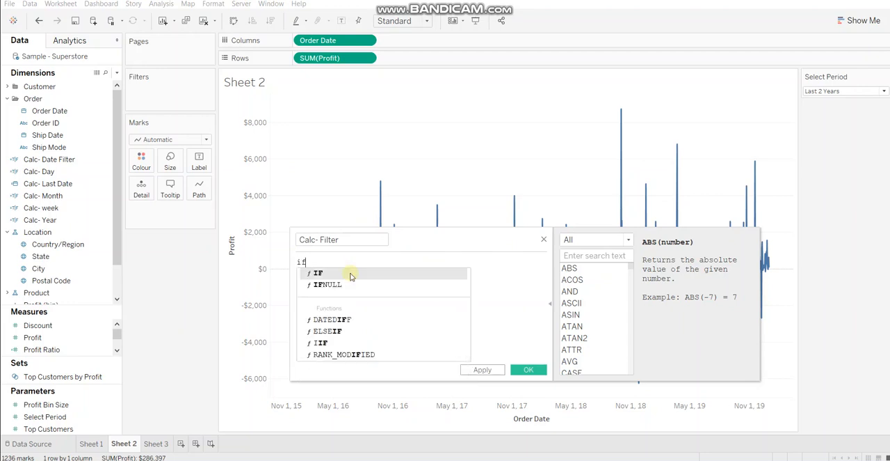
{"action": "type", "text": " sel"}
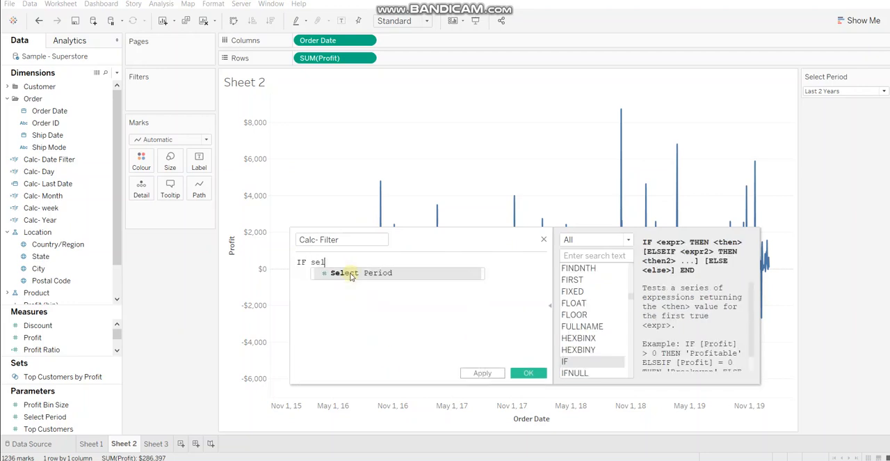
{"action": "key", "text": "Return"}
{"action": "type", "text": "= 1"}
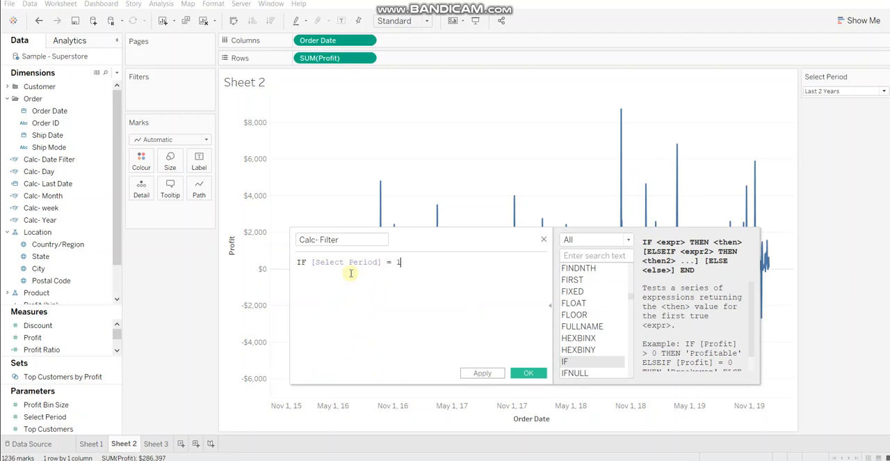
{"action": "key", "text": "Return"}
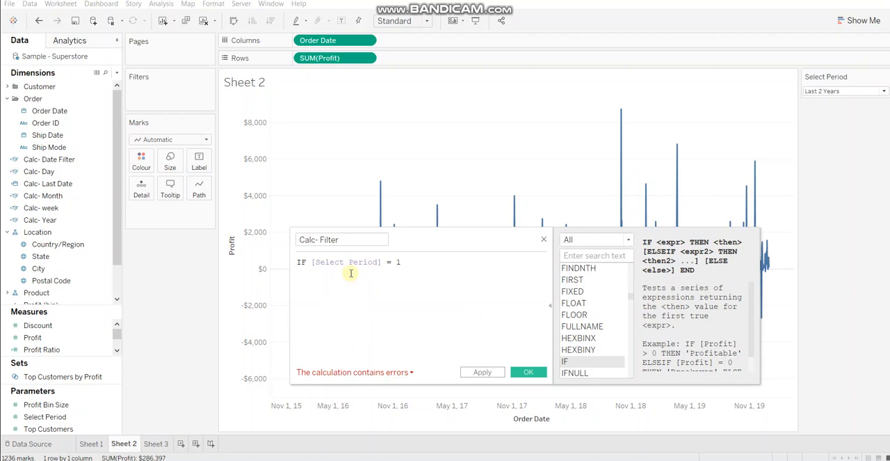
{"action": "type", "text": "THEN"}
{"action": "key", "text": "Return"}
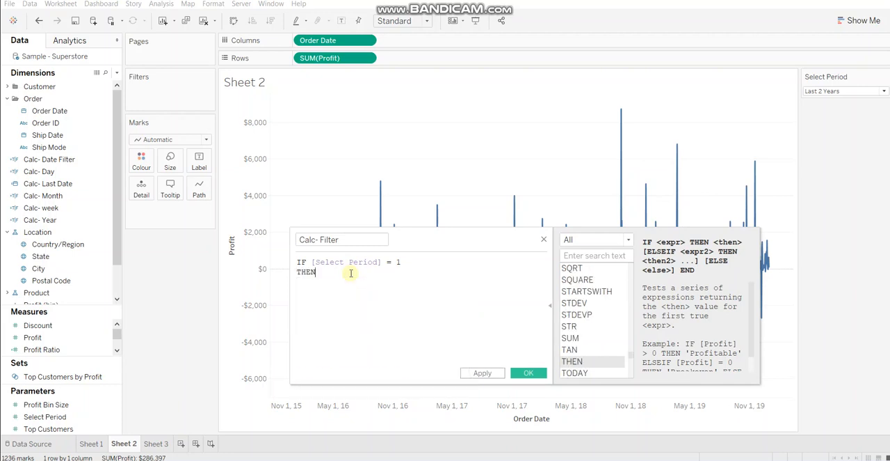
{"action": "type", "text": "year"}
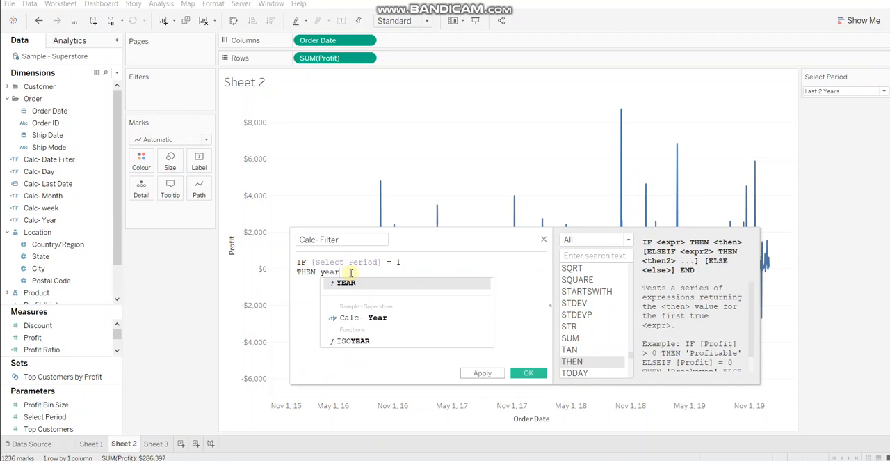
{"action": "left_click", "coordinate": [351, 316]}
{"action": "key", "text": "Return"}
- Add the branch ELSEIF [Select Period] = 2 THEN [Calc- Month] to the Calc- Filter formula
{"action": "type", "text": "ELSEIF "}
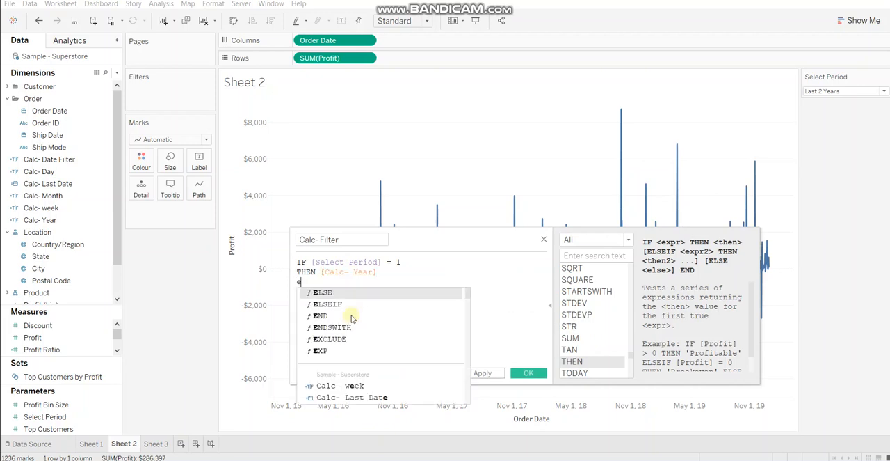
{"action": "type", "text": "sel"}
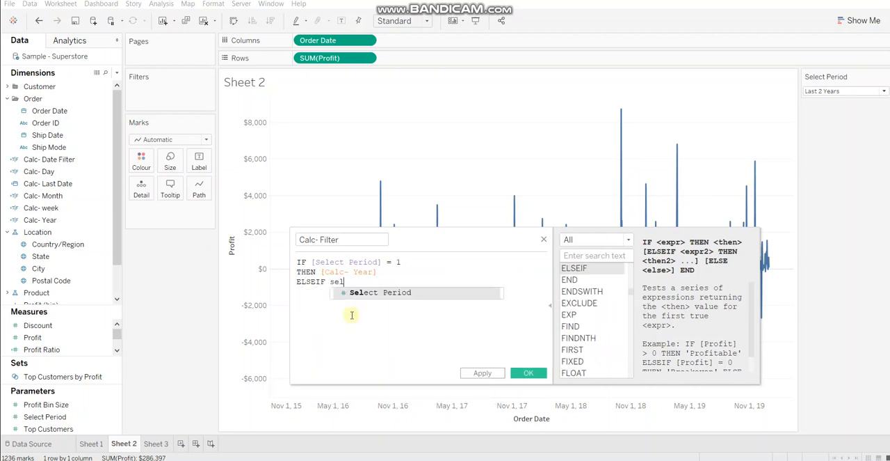
{"action": "key", "text": "Return"}
{"action": "type", "text": "= 2"}
{"action": "key", "text": "Return"}
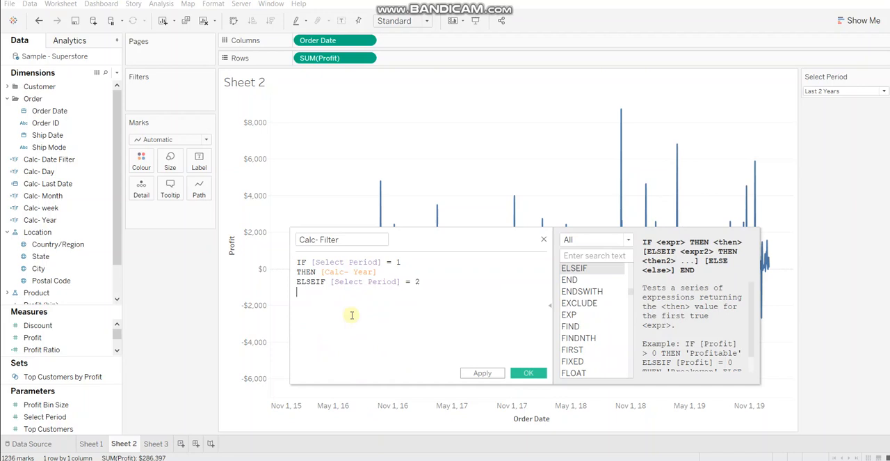
{"action": "type", "text": "then"}
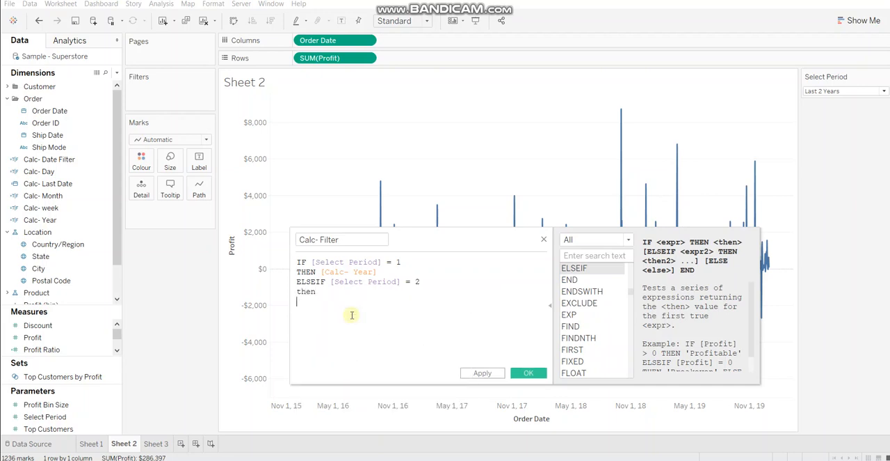
{"action": "key", "text": "BackSpace"}
{"action": "key", "text": "Return"}
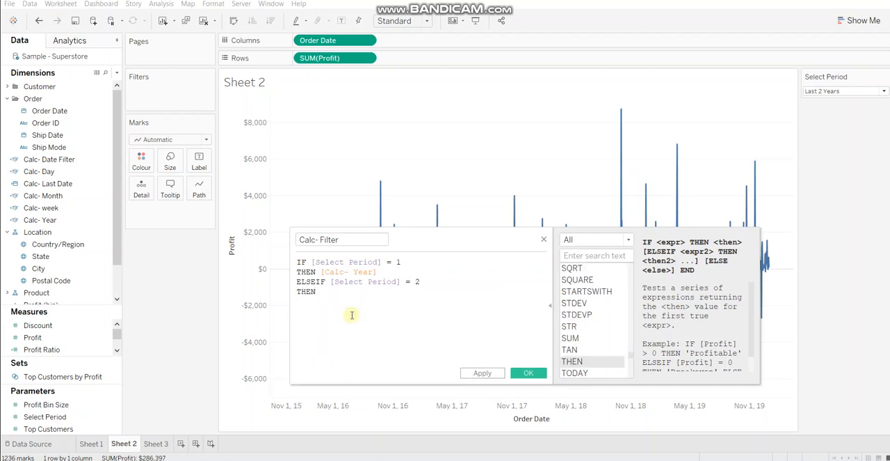
{"action": "type", "text": "month"}
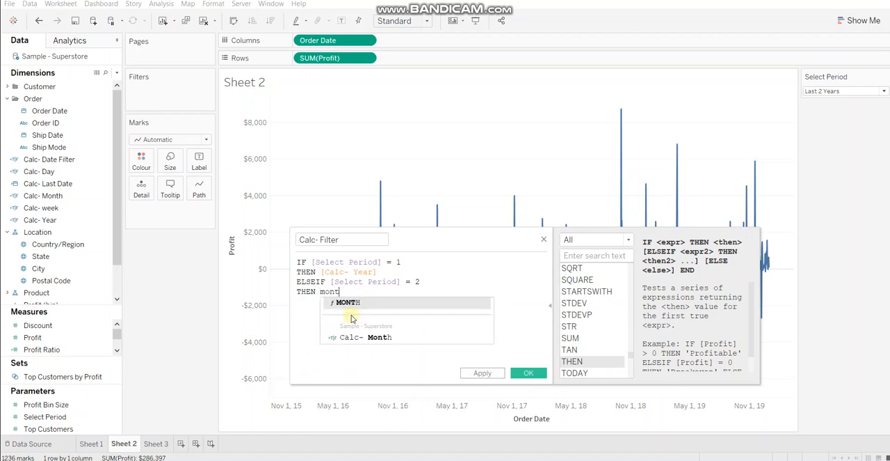
{"action": "key", "text": "Return"}
{"action": "key", "text": "Return"}
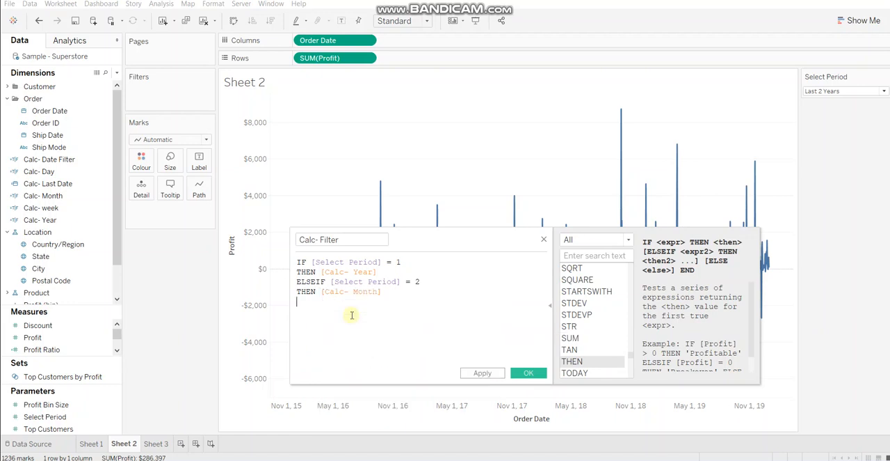
- Add the condition ELSEIF [Select Period] = 3 to the Calc- Filter formula
{"action": "type", "text": "el"}
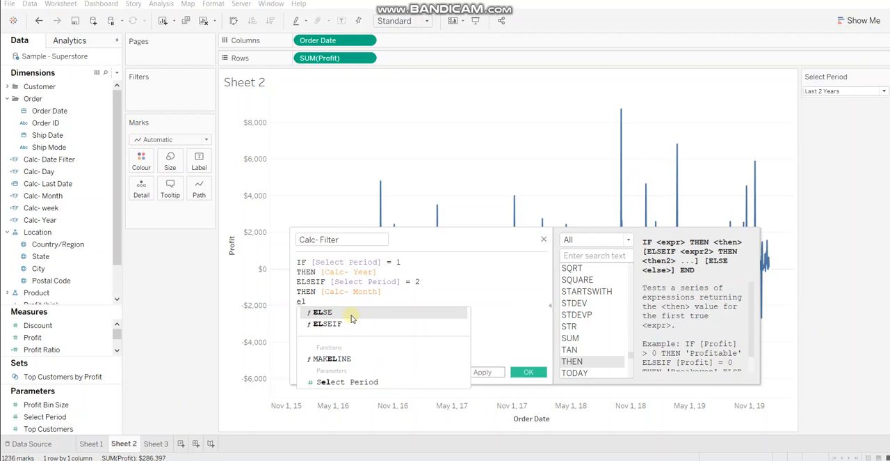
{"action": "key", "text": "Escape"}
{"action": "type", "text": "s"}
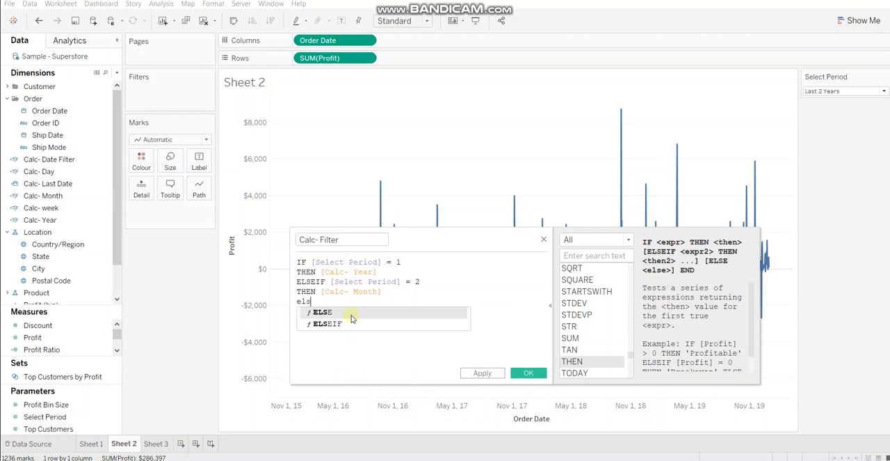
{"action": "key", "text": "Down"}
{"action": "key", "text": "Return"}
{"action": "type", "text": "se"}
{"action": "type", "text": "l"}
{"action": "key", "text": "Return"}
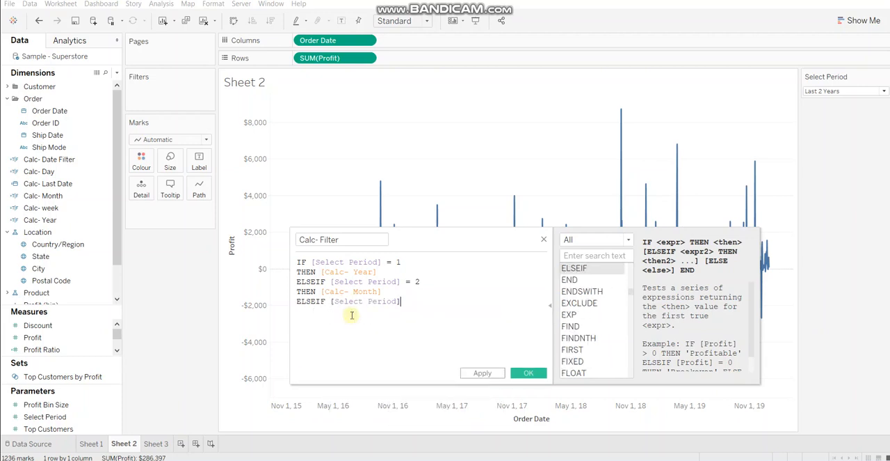
{"action": "type", "text": "= 3"}
{"action": "key", "text": "Return"}
- Complete the third branch of the Calc- Filter formula with THEN [Calc- week]
{"action": "type", "text": "th"}
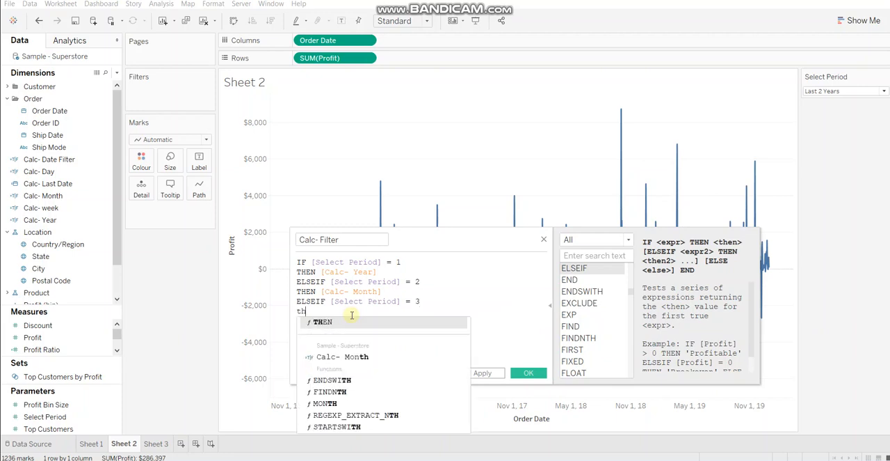
{"action": "key", "text": "Return"}
{"action": "type", "text": "week"}
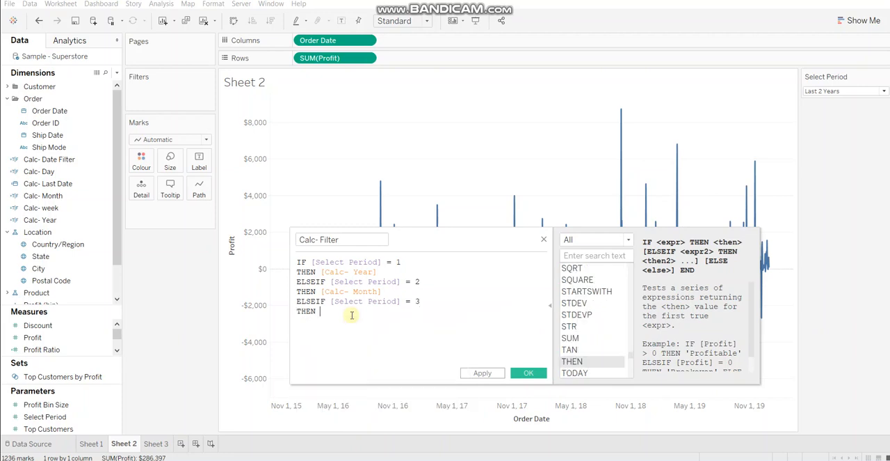
{"action": "double_click", "coordinate": [362, 358]}
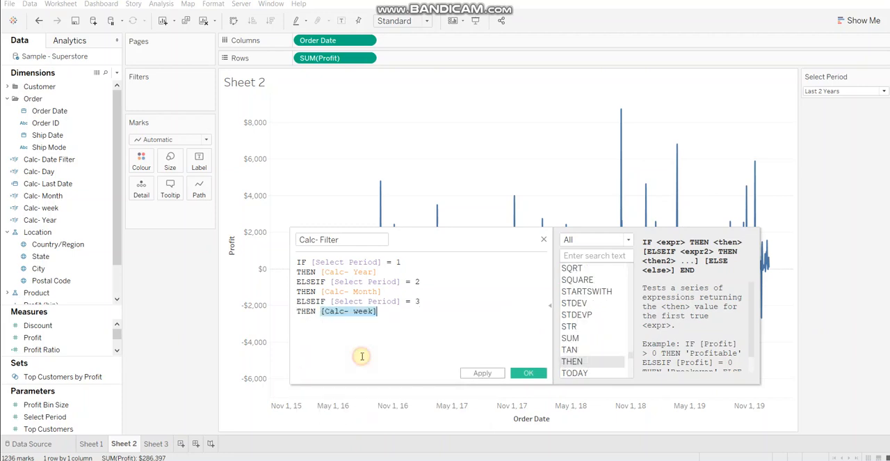
{"action": "key", "text": "Return"}
{"action": "type", "text": "w"}
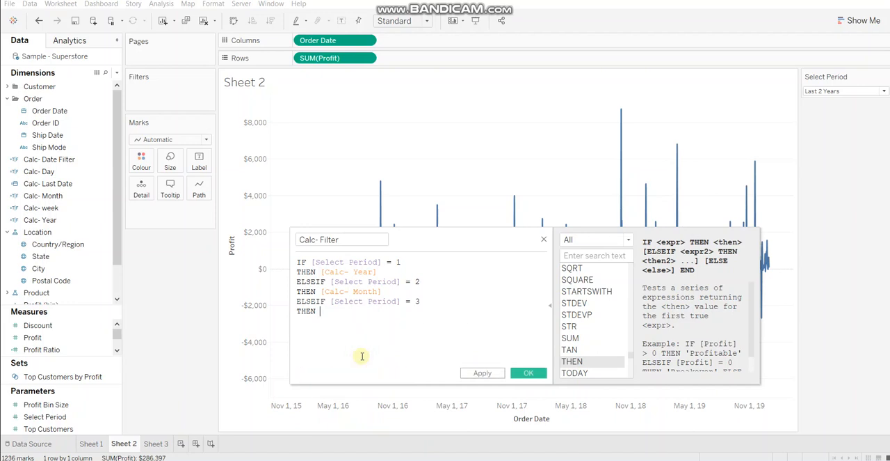
{"action": "key", "text": "BackSpace"}
{"action": "type", "text": "week"}
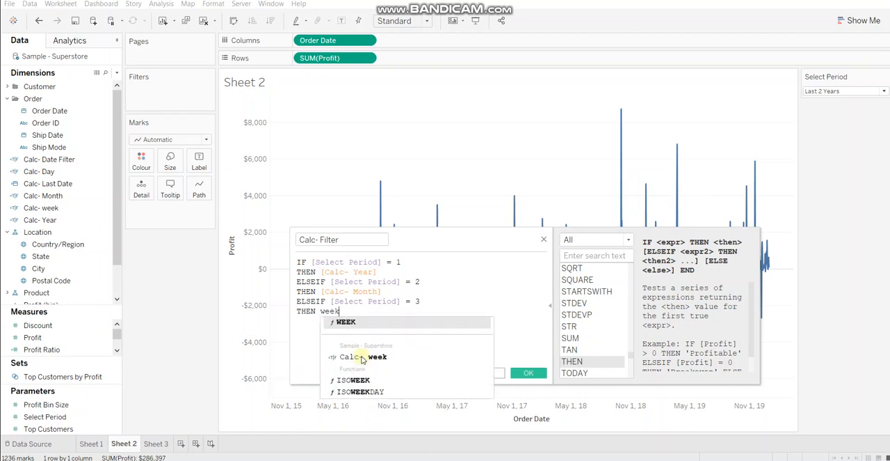
{"action": "double_click", "coordinate": [362, 355]}
{"action": "key", "text": "Return"}
- Add the branch ELSEIF [Select Period] = 4 THEN [Calc- Day] to the Calc- Filter formula
{"action": "type", "text": "ELSE"}
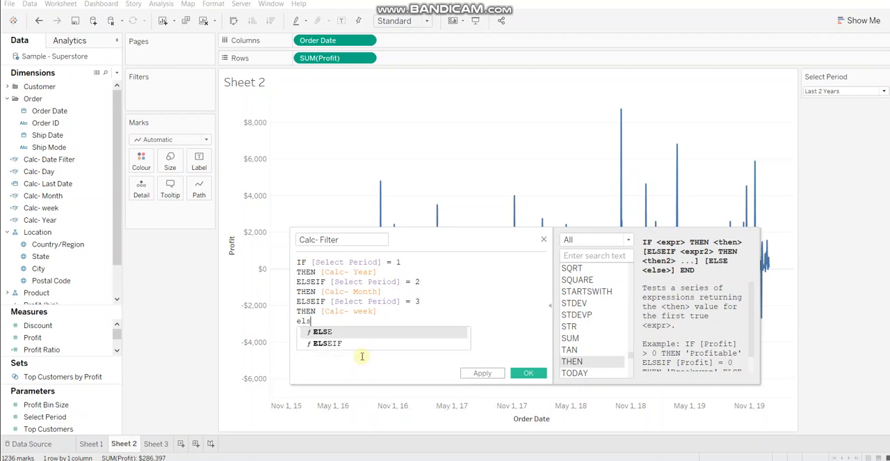
{"action": "key", "text": "Down"}
{"action": "key", "text": "Return"}
{"action": "type", "text": "sele"}
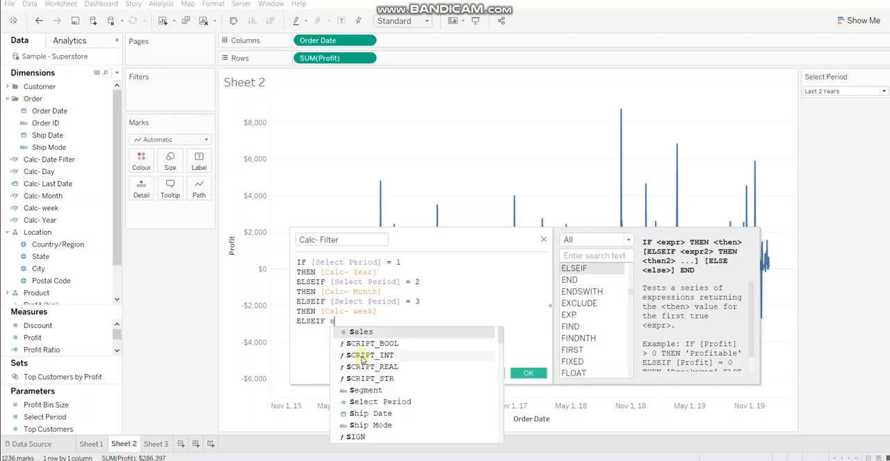
{"action": "key", "text": "Return"}
{"action": "type", "text": "= 4"}
{"action": "key", "text": "Return"}
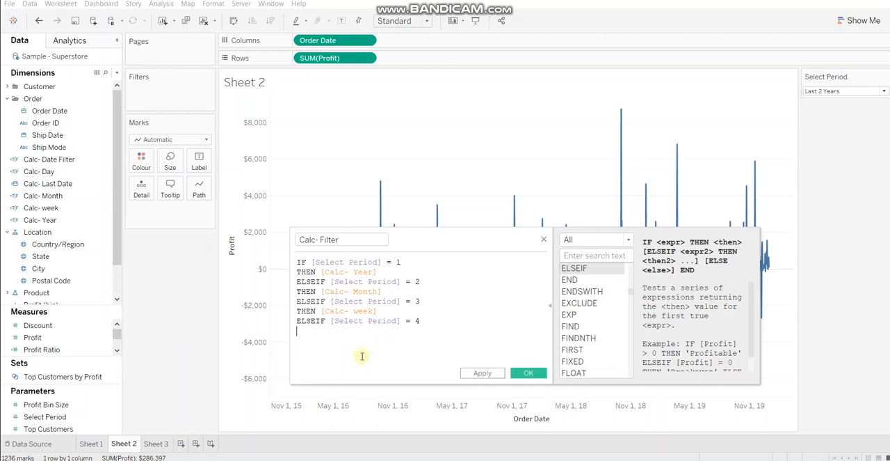
{"action": "type", "text": "th"}
{"action": "key", "text": "Return"}
{"action": "type", "text": "day"}
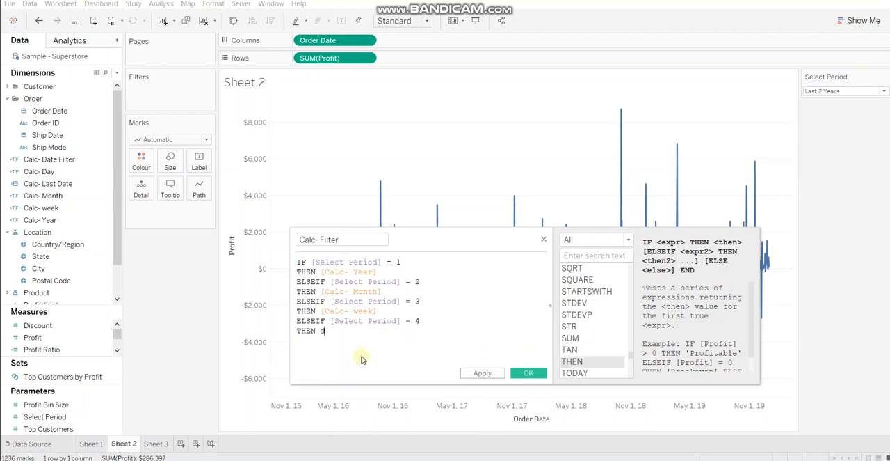
{"action": "left_click", "coordinate": [359, 376]}
{"action": "key", "text": "Return"}
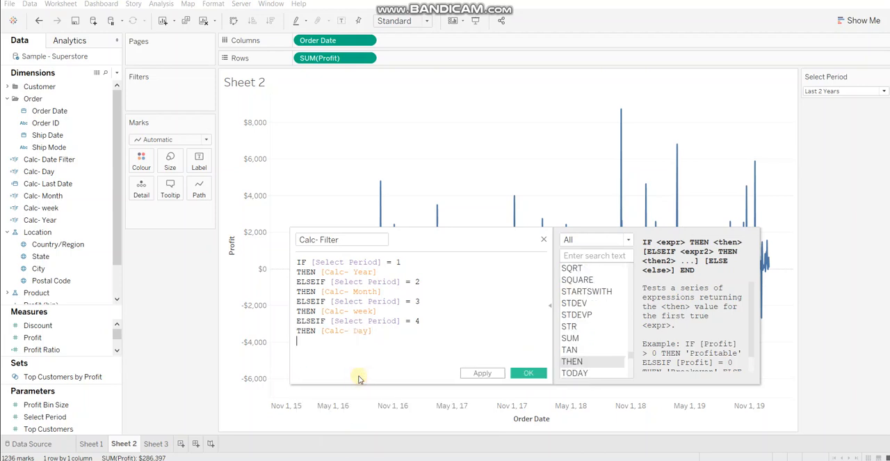
- Close the formula with END and save the Calc- Filter field
{"action": "type", "text": "en"}
{"action": "key", "text": "Return"}
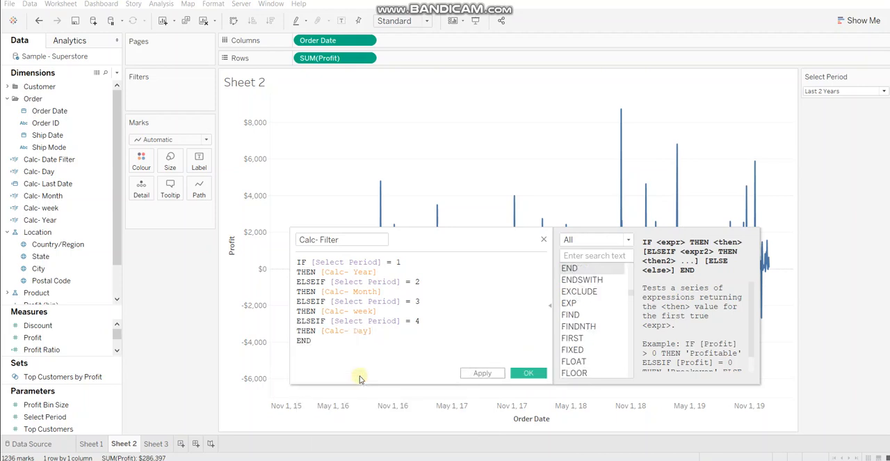
{"action": "left_click", "coordinate": [529, 374]}
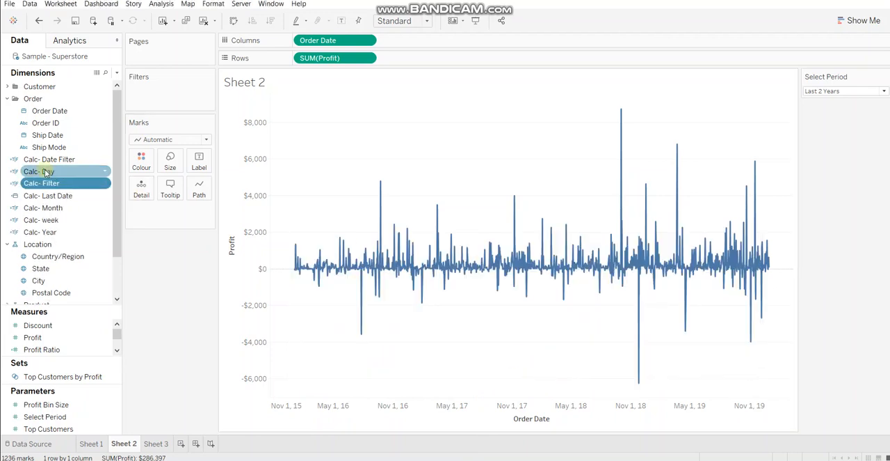
- Filter the sheet by the Calc- Filter field, keeping only the value True
{"action": "left_click_drag", "start_coordinate": [51, 187], "coordinate": [161, 104]}
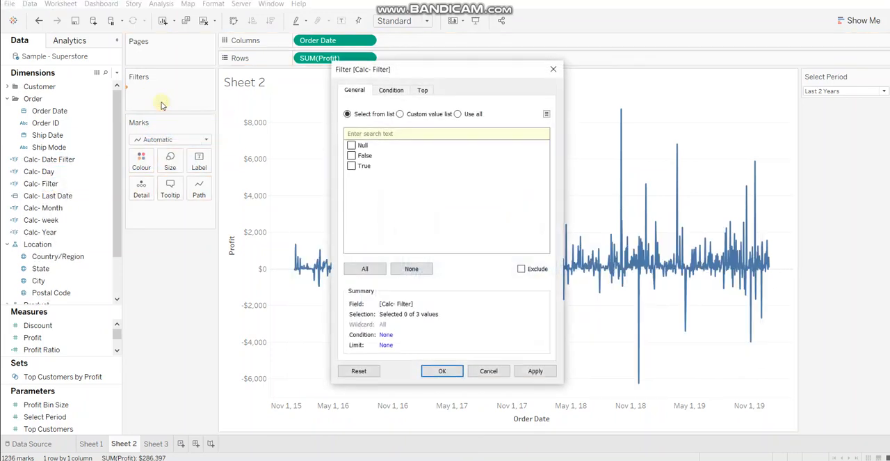
{"action": "left_click", "coordinate": [357, 168]}
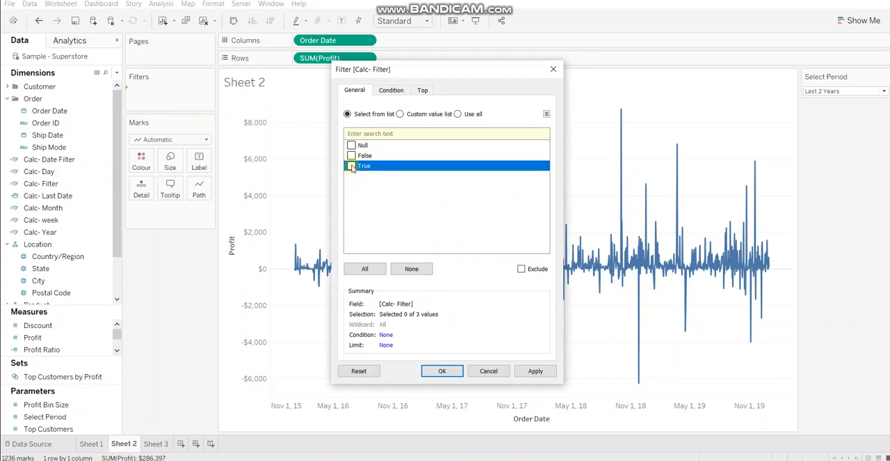
{"action": "left_click", "coordinate": [351, 166]}
{"action": "left_click", "coordinate": [435, 371]}
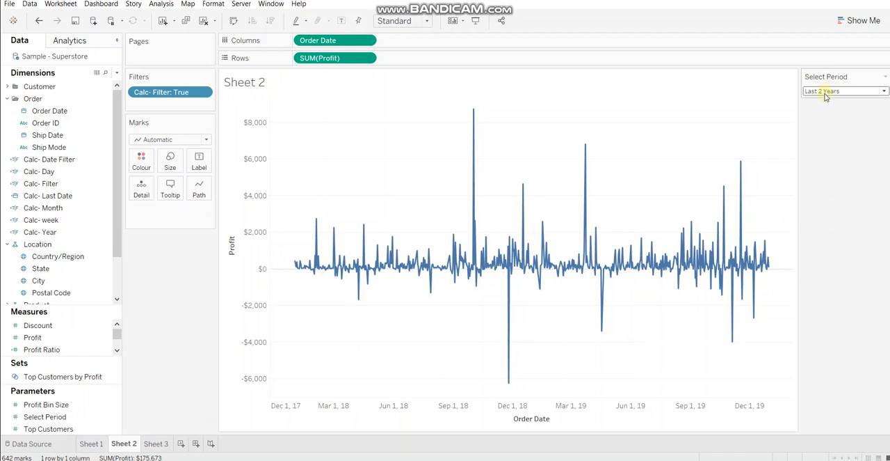
- Set the Select Period parameter to Last 10 Months and check the date range of the profit line
{"action": "mouse_move", "coordinate": [769, 270]}
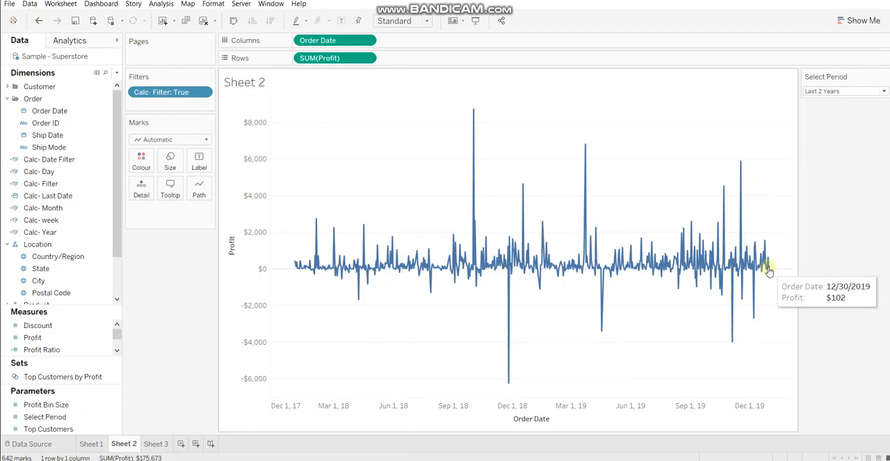
{"action": "mouse_move", "coordinate": [295, 265]}
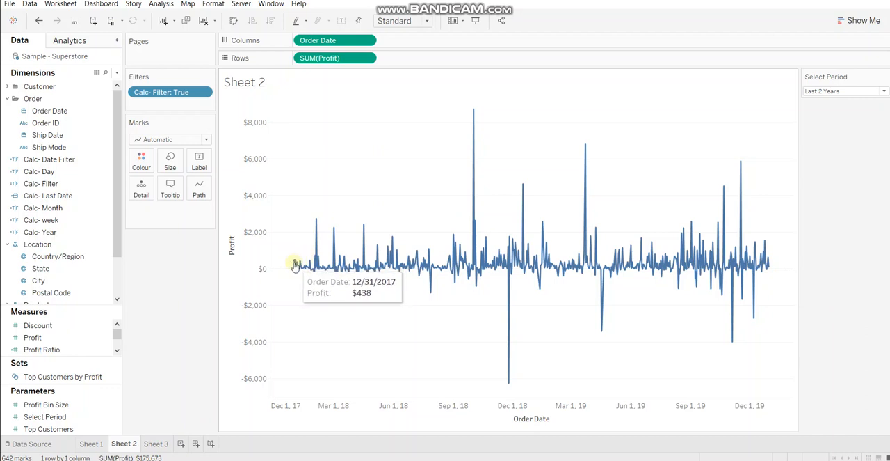
{"action": "left_click", "coordinate": [827, 91]}
{"action": "left_click", "coordinate": [828, 111]}
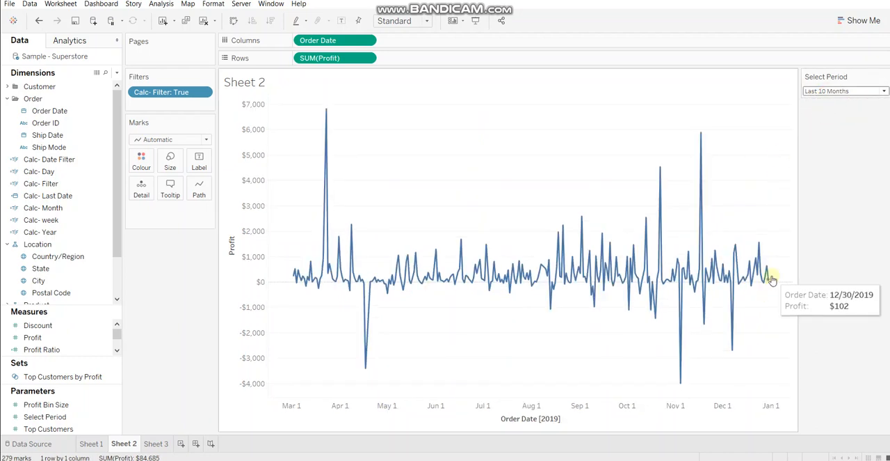
{"action": "mouse_move", "coordinate": [292, 281]}
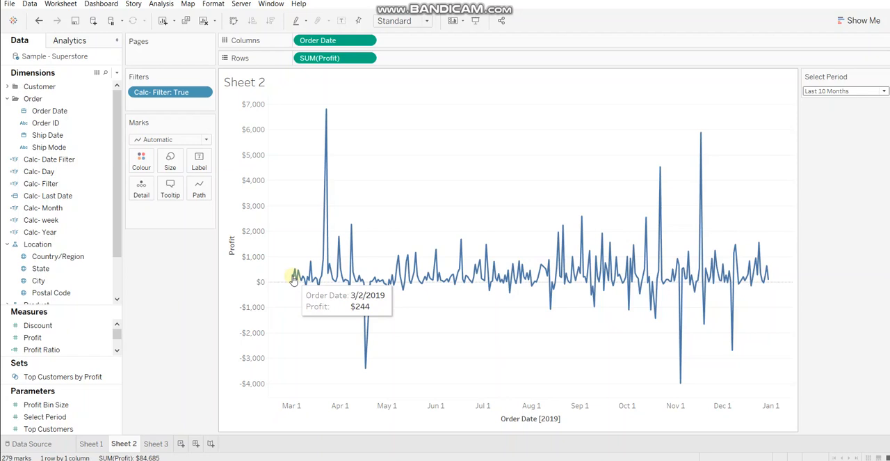
- Test the Select Period parameter with Last 6 Weeks, and finish with it set to Last 15 Days
{"action": "left_click", "coordinate": [826, 91]}
{"action": "left_click", "coordinate": [826, 120]}
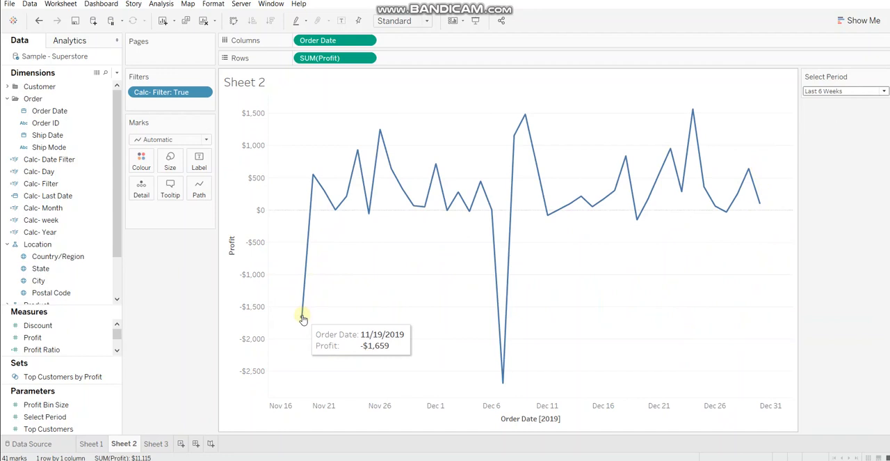
{"action": "left_click", "coordinate": [853, 91]}
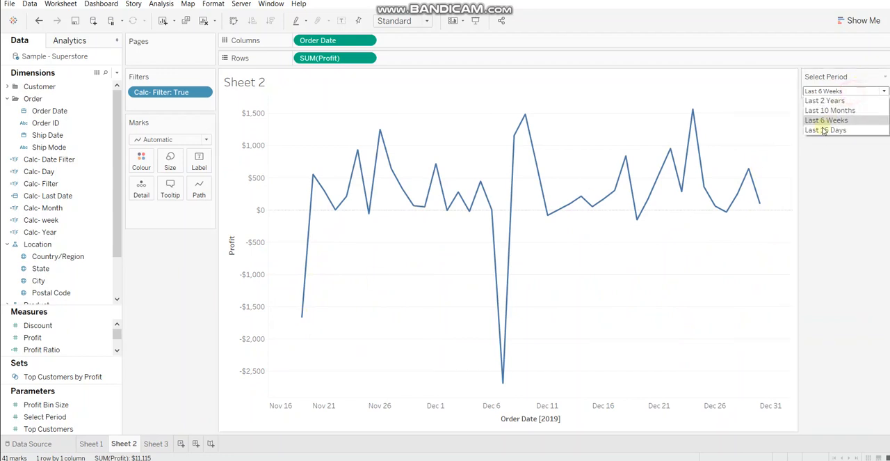
{"action": "left_click", "coordinate": [826, 130]}
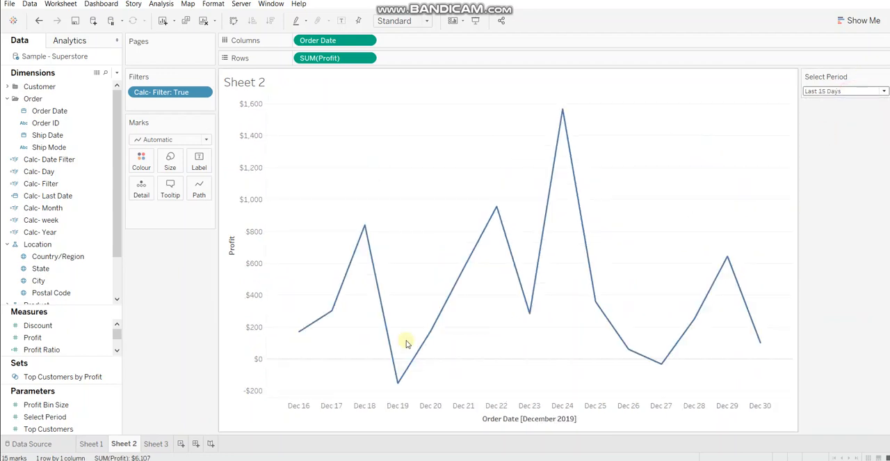